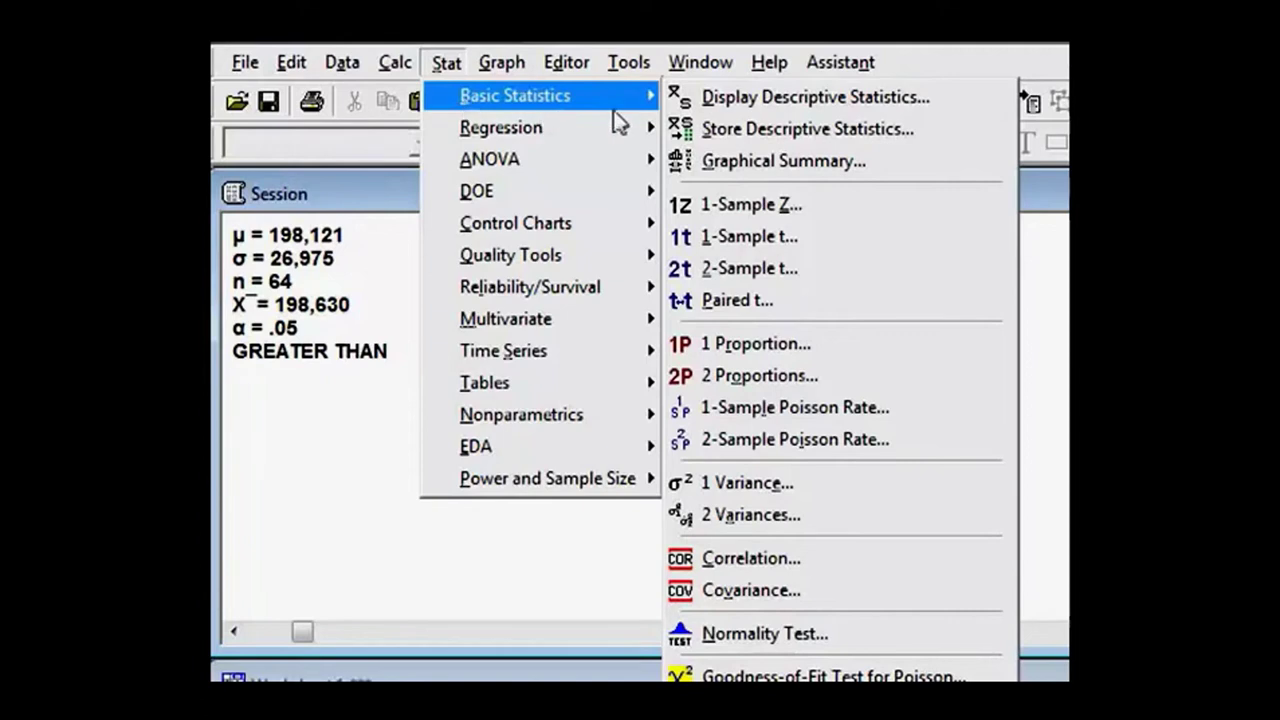
Step: Open the 1-Sample Z test and clear its existing sample size, mean and standard deviation
{"action": "left_click", "coordinate": [741, 212]}
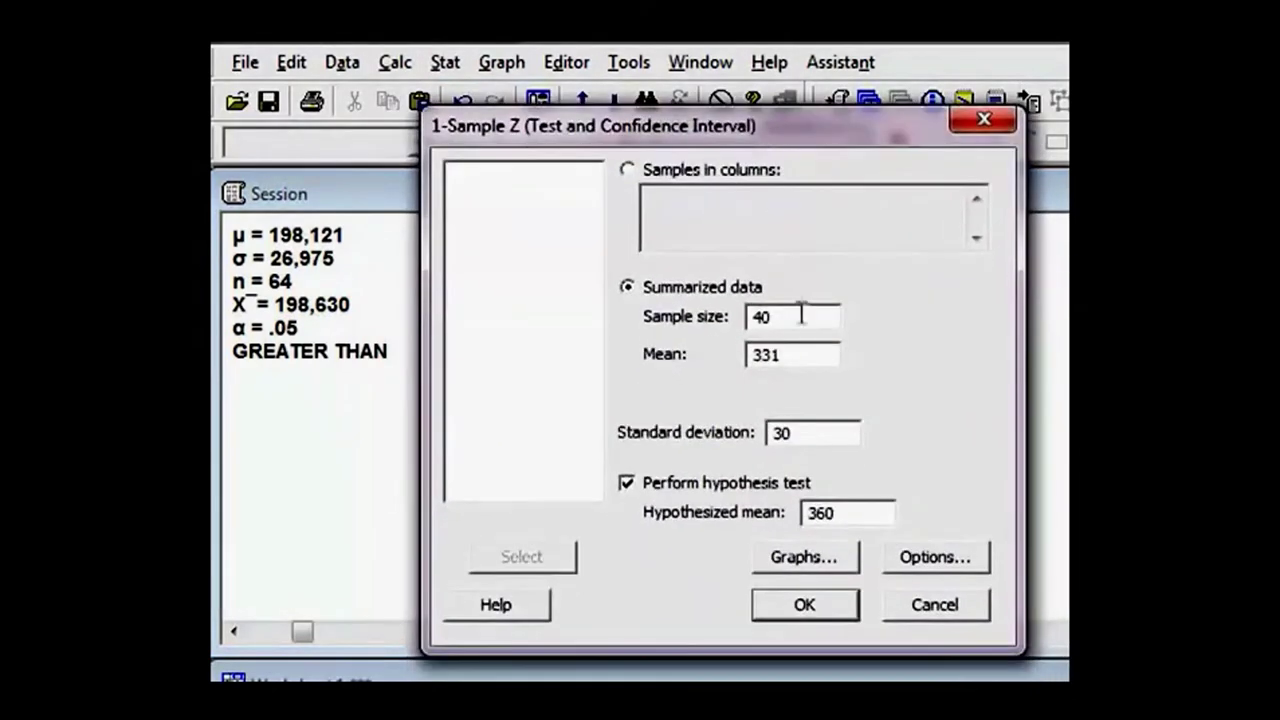
{"action": "left_click_drag", "start_coordinate": [803, 316], "coordinate": [686, 334]}
{"action": "key", "text": "BackSpace"}
{"action": "left_click_drag", "start_coordinate": [794, 357], "coordinate": [630, 368]}
{"action": "key", "text": "BackSpace"}
{"action": "left_click_drag", "start_coordinate": [808, 437], "coordinate": [640, 441]}
{"action": "key", "text": "BackSpace"}
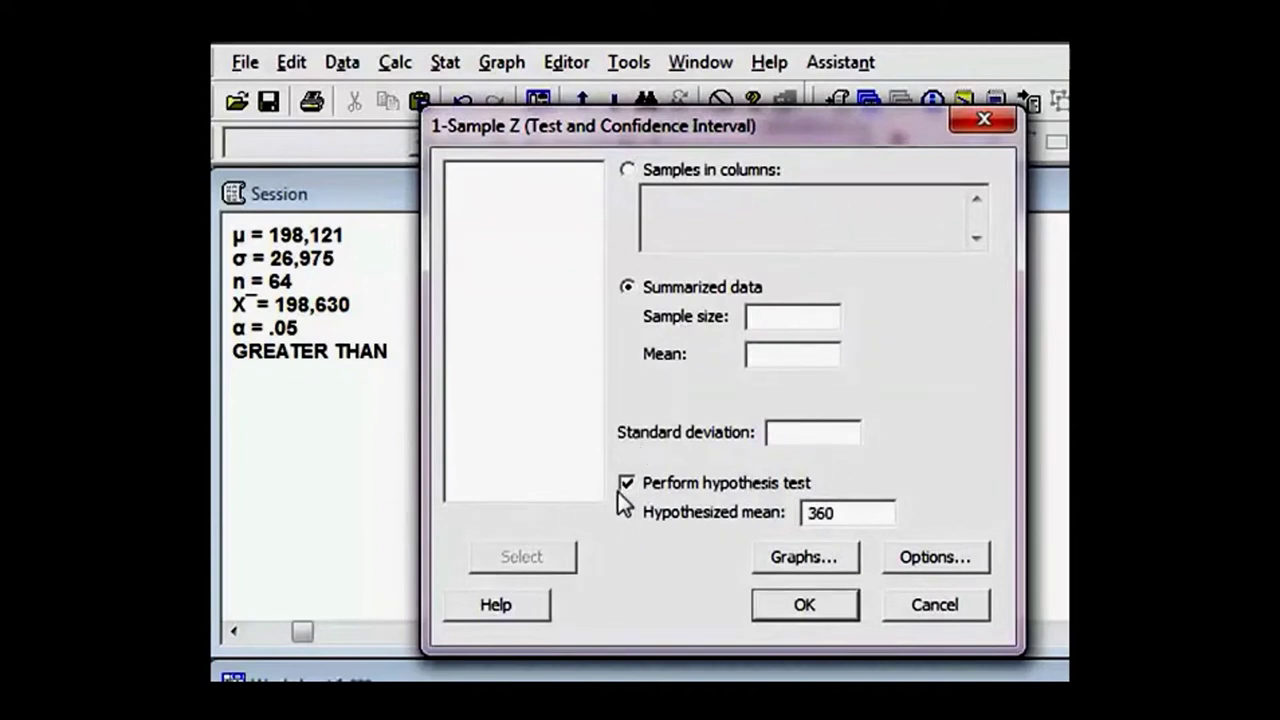
Step: Clear the hypothesized mean and turn off the hypothesis test option
{"action": "left_click", "coordinate": [626, 483]}
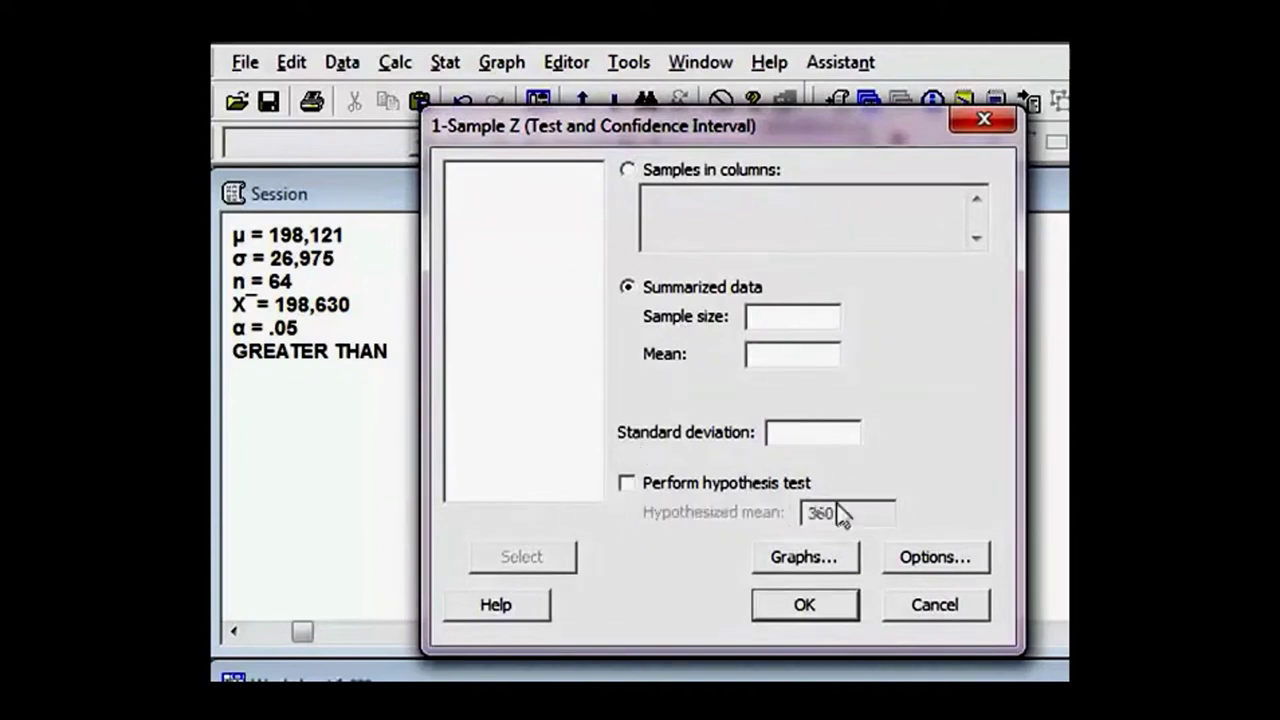
{"action": "left_click", "coordinate": [626, 483]}
{"action": "left_click_drag", "start_coordinate": [835, 513], "coordinate": [788, 512]}
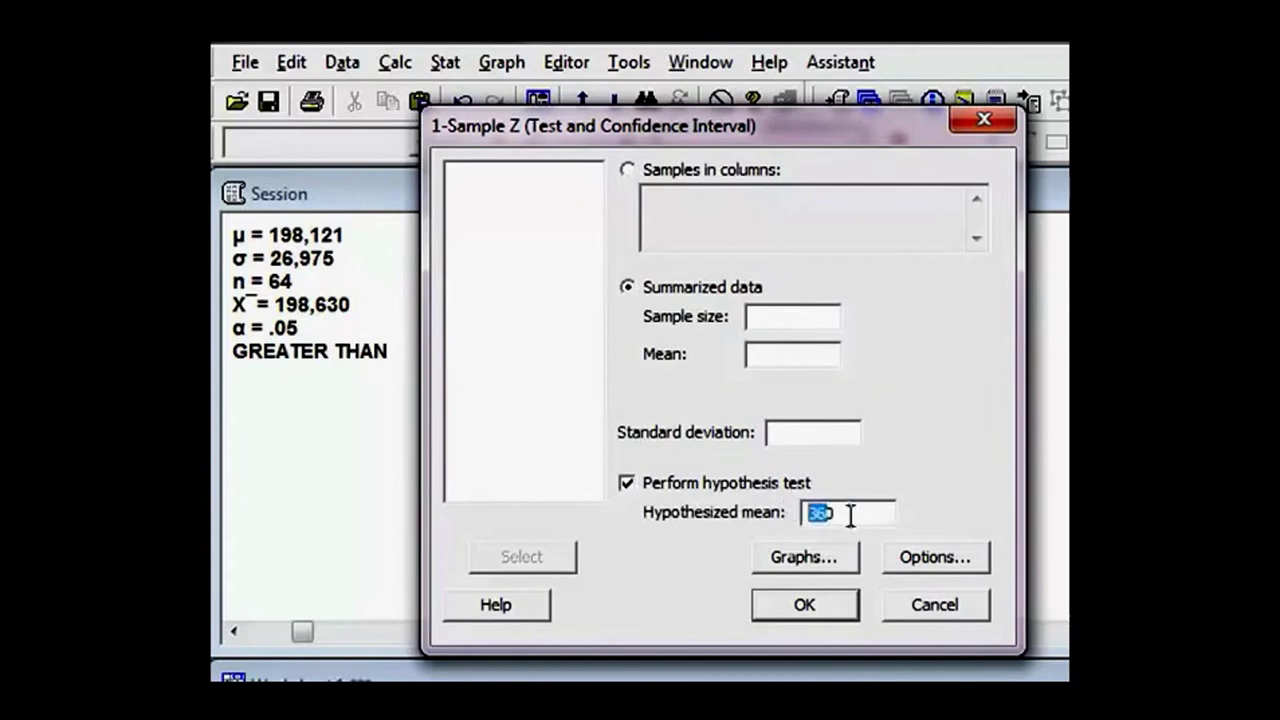
{"action": "key", "text": "BackSpace"}
{"action": "left_click", "coordinate": [626, 483]}
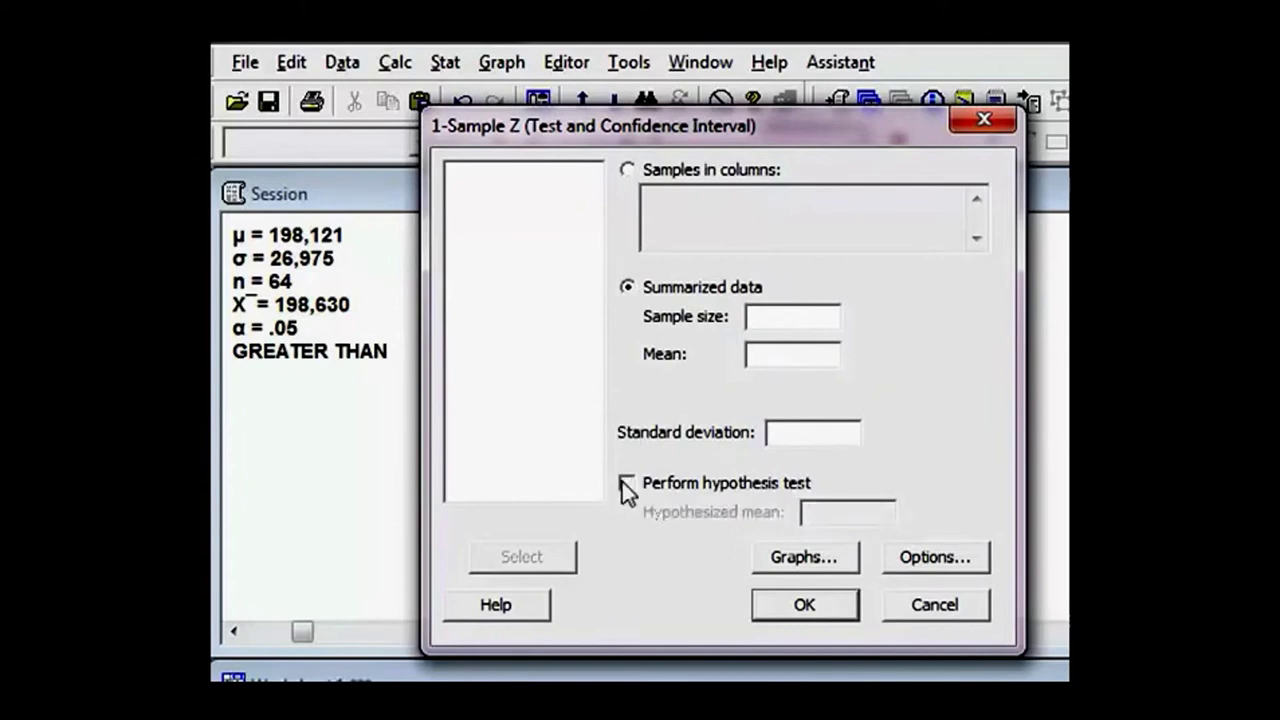
Step: Choose summarized data as the input type and set the sample size to 64
{"action": "left_click", "coordinate": [628, 172]}
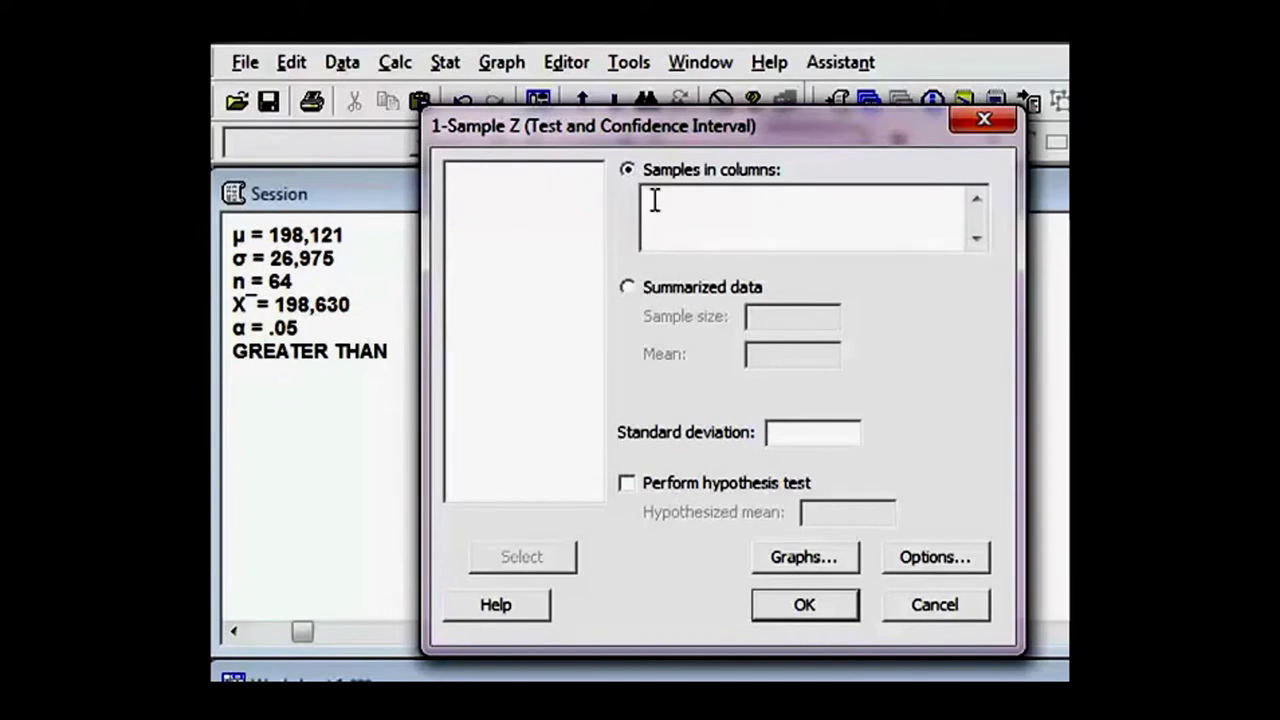
{"action": "left_click", "coordinate": [628, 287]}
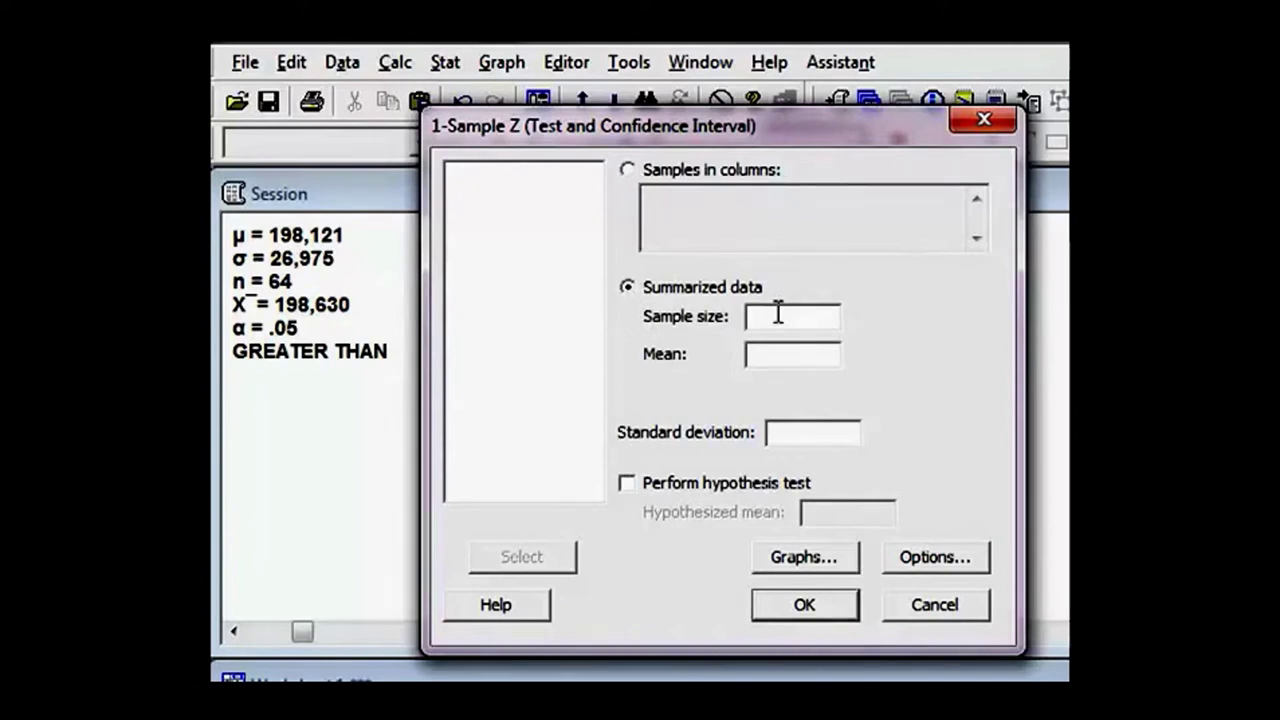
{"action": "type", "text": "64"}
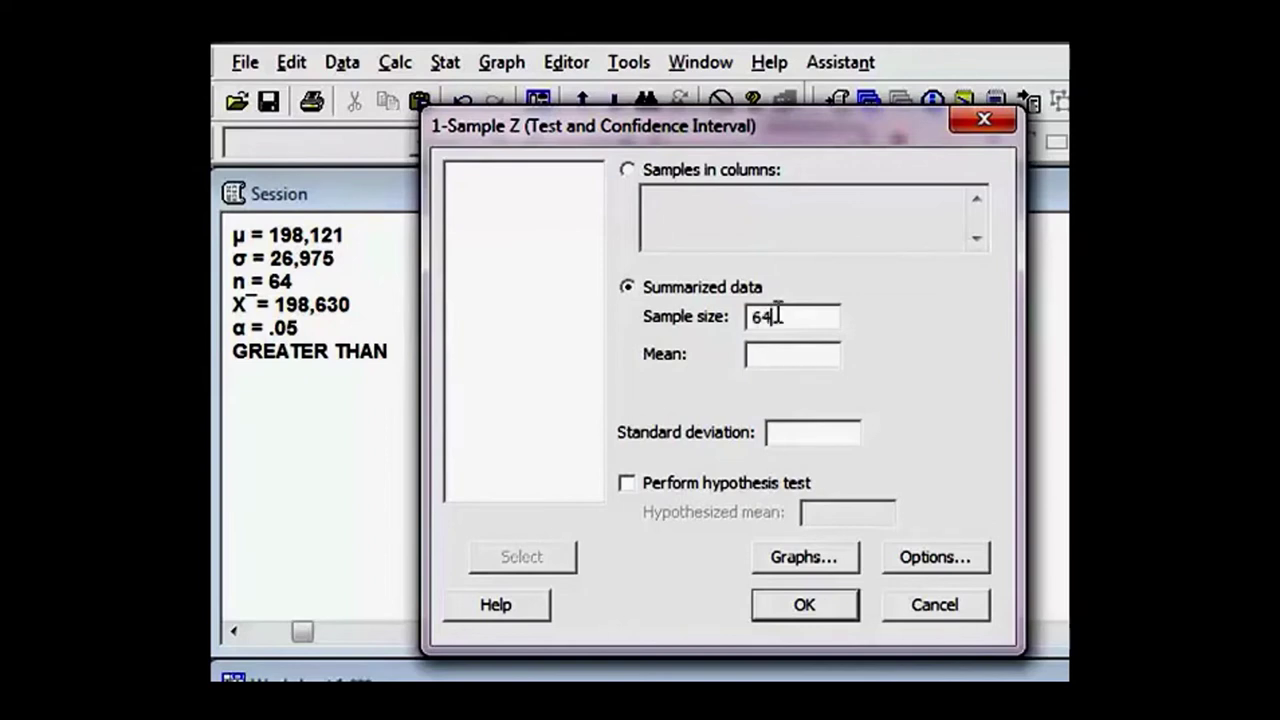
{"action": "key", "text": "Tab"}
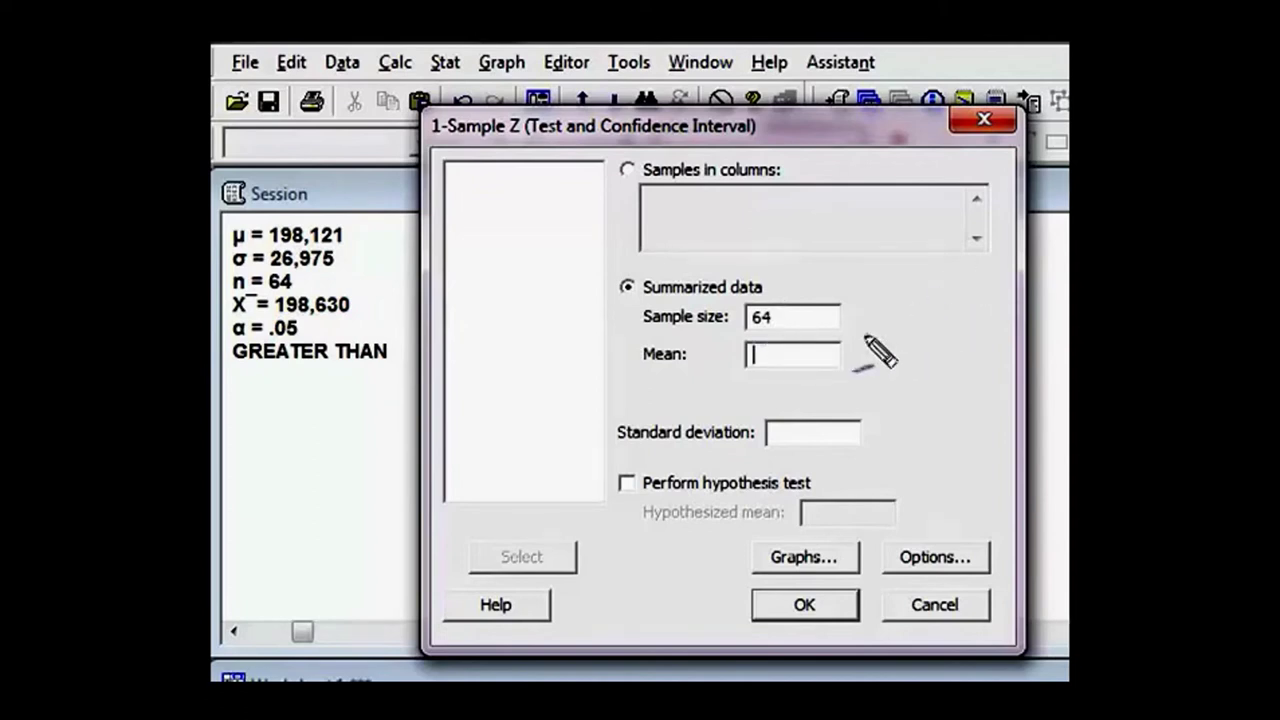
{"action": "mouse_move", "coordinate": [852, 274]}
{"action": "left_mouse_down"}
{"action": "mouse_move", "coordinate": [760, 242]}
{"action": "mouse_move", "coordinate": [642, 248]}
{"action": "mouse_move", "coordinate": [602, 278]}
{"action": "mouse_move", "coordinate": [585, 335]}
{"action": "mouse_move", "coordinate": [612, 425]}
{"action": "mouse_move", "coordinate": [690, 460]}
{"action": "mouse_move", "coordinate": [872, 458]}
{"action": "mouse_move", "coordinate": [902, 398]}
{"action": "mouse_move", "coordinate": [898, 348]}
{"action": "mouse_move", "coordinate": [866, 308]}
{"action": "left_mouse_up"}
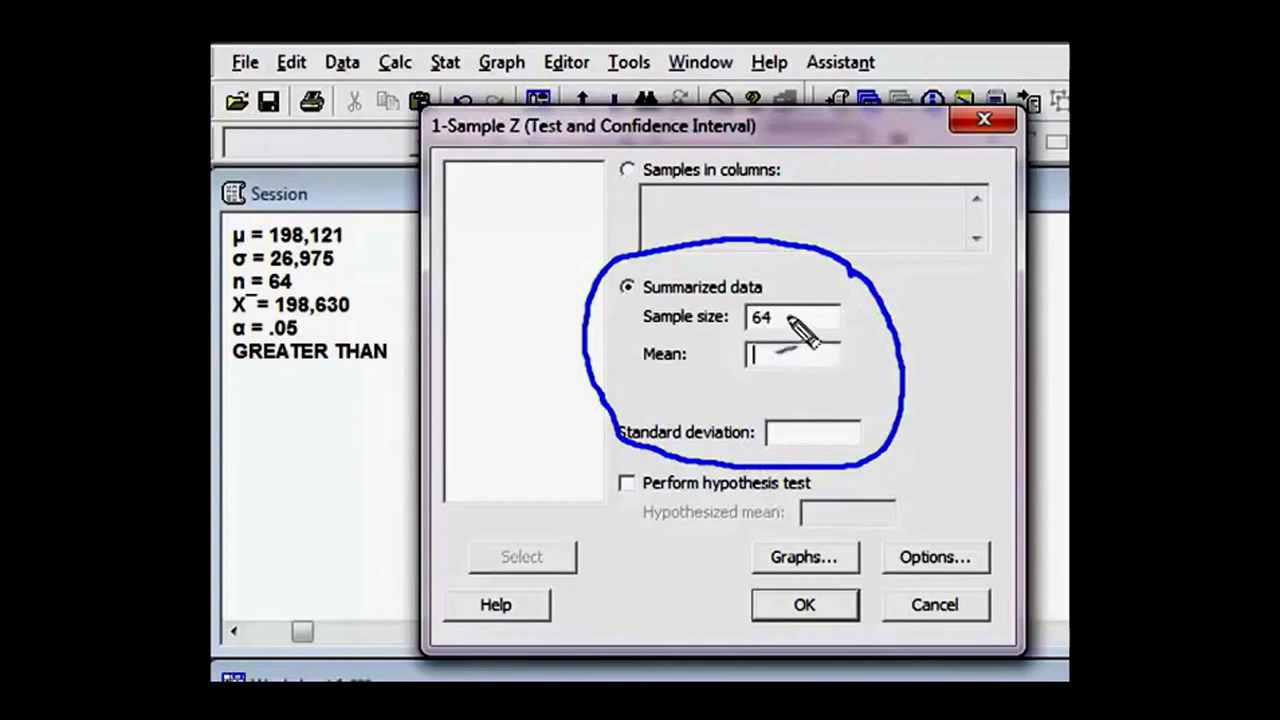
{"action": "left_click", "coordinate": [336, 259]}
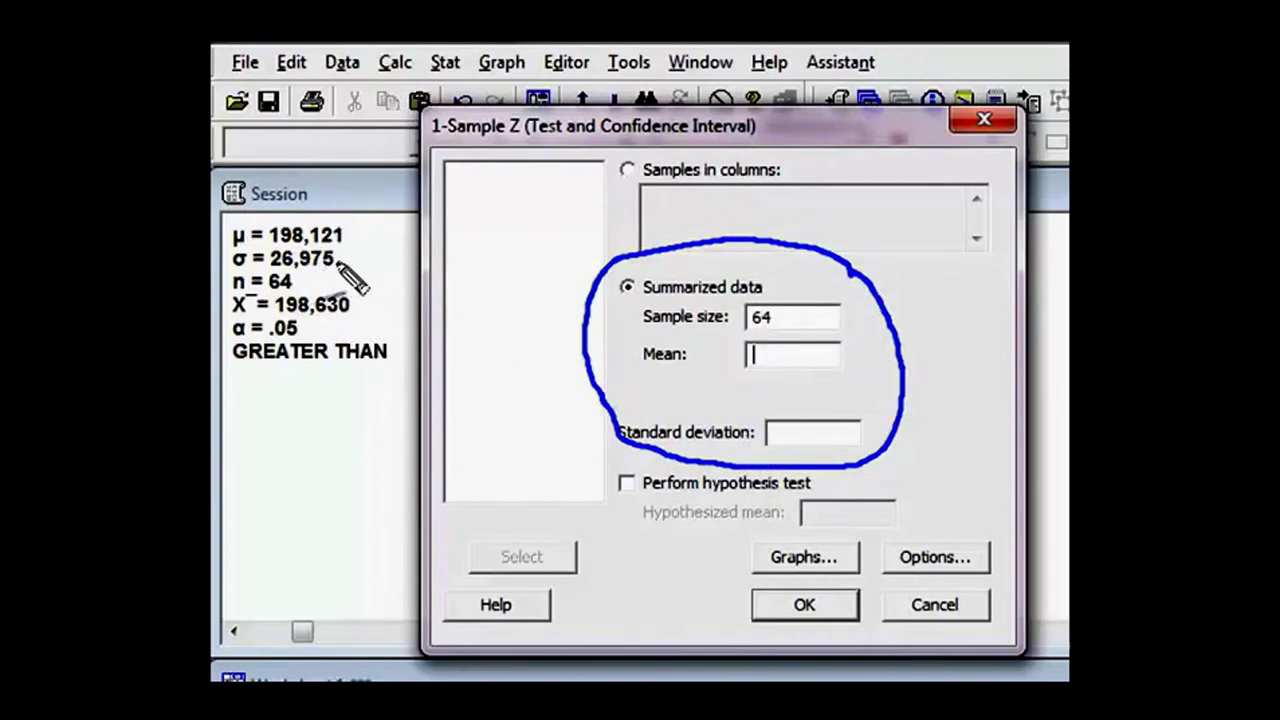
{"action": "left_click", "coordinate": [301, 282]}
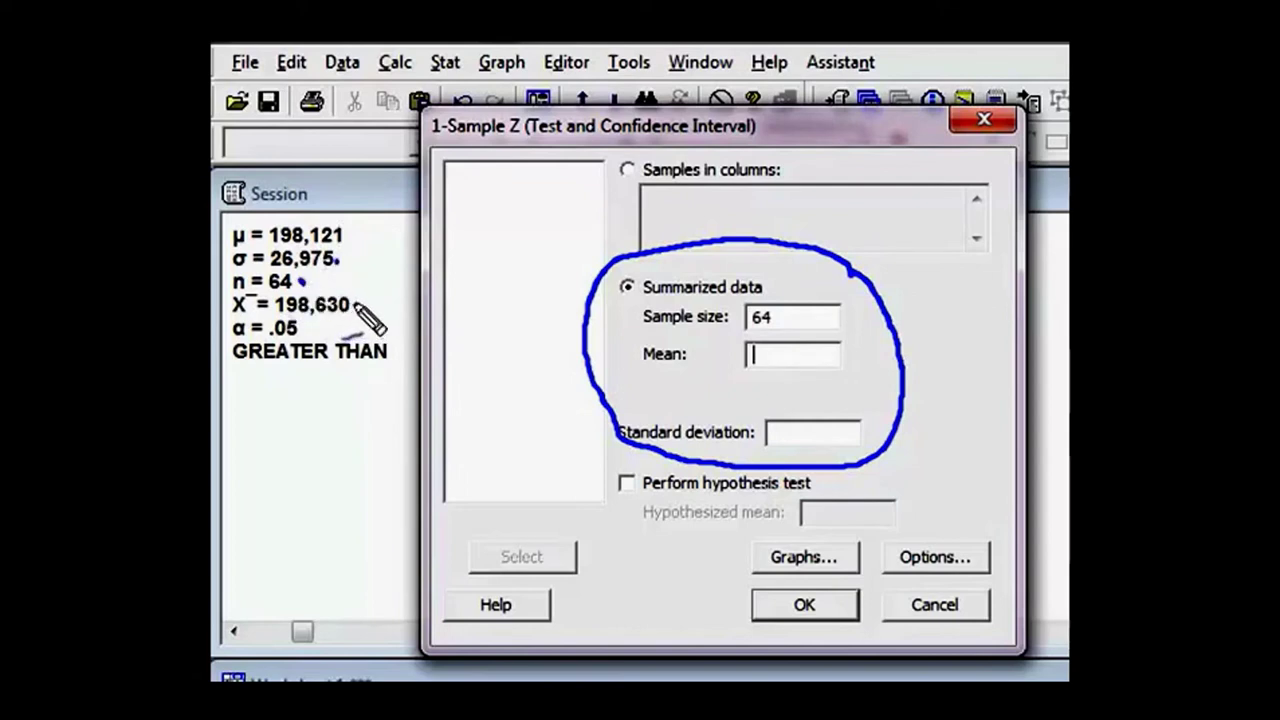
{"action": "left_click", "coordinate": [355, 305]}
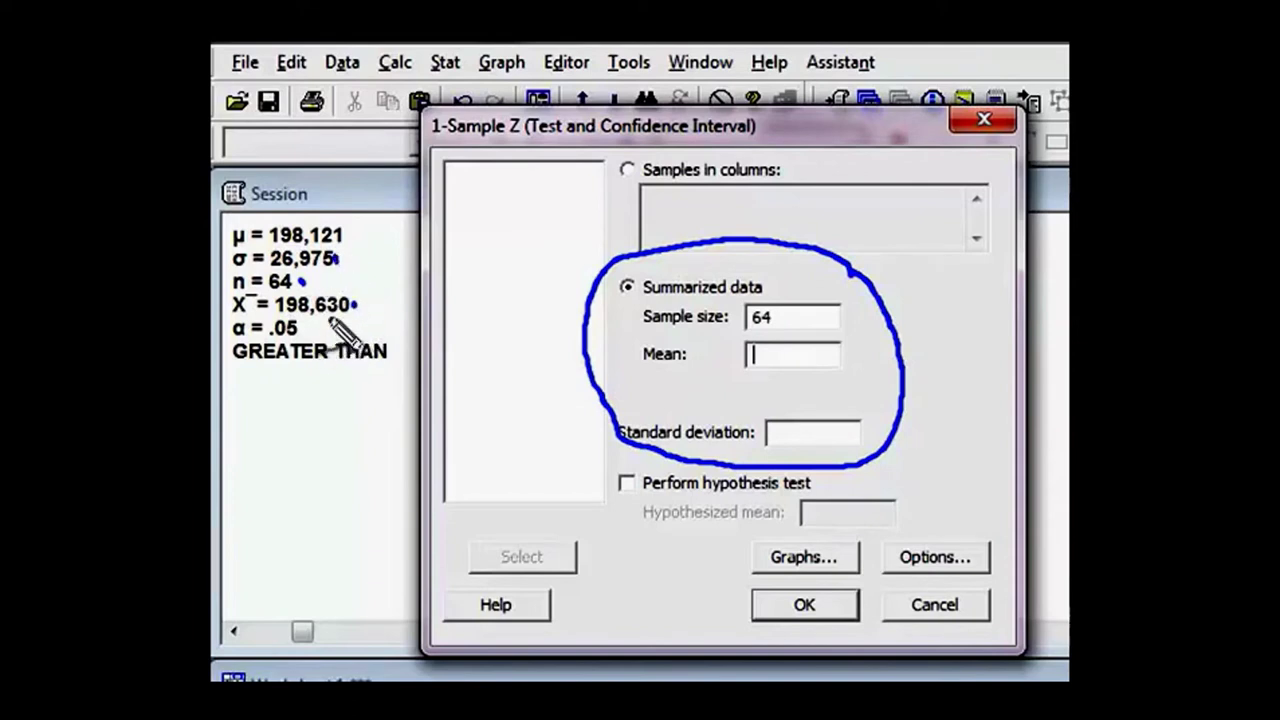
{"action": "key", "text": "Escape"}
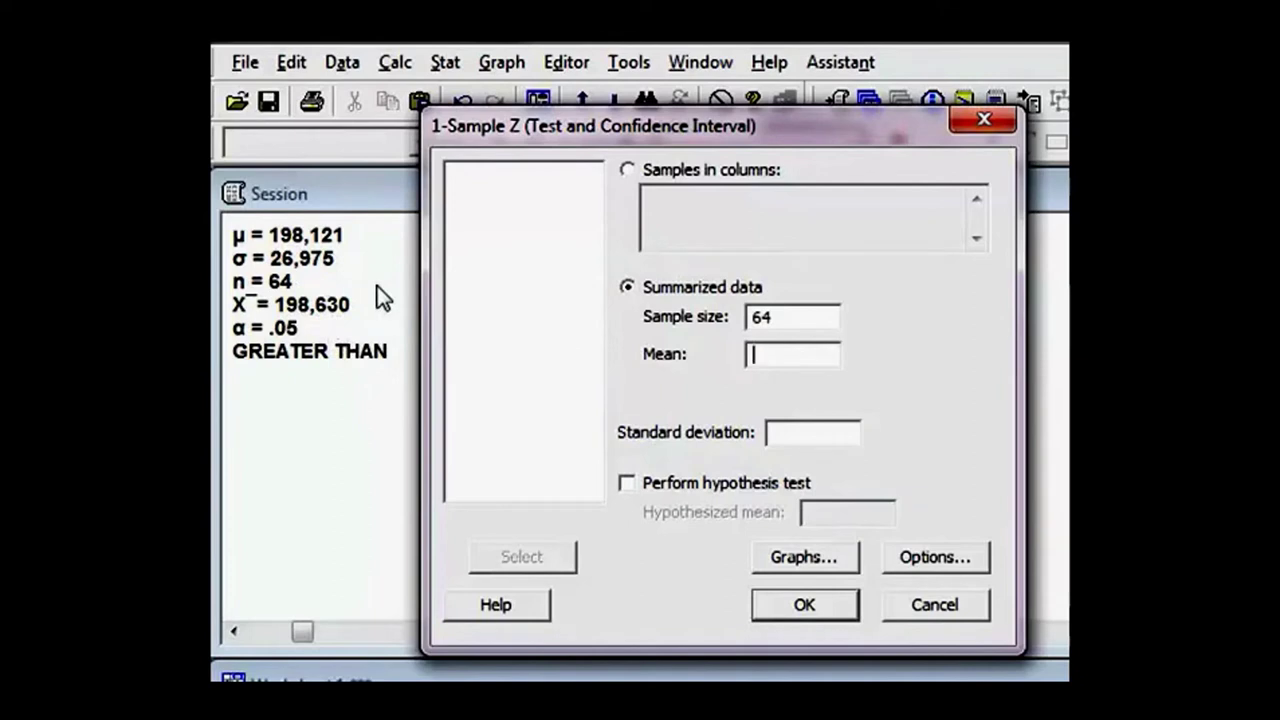
Step: Set the sample mean to 198630 and the standard deviation to 26975
{"action": "type", "text": "198630"}
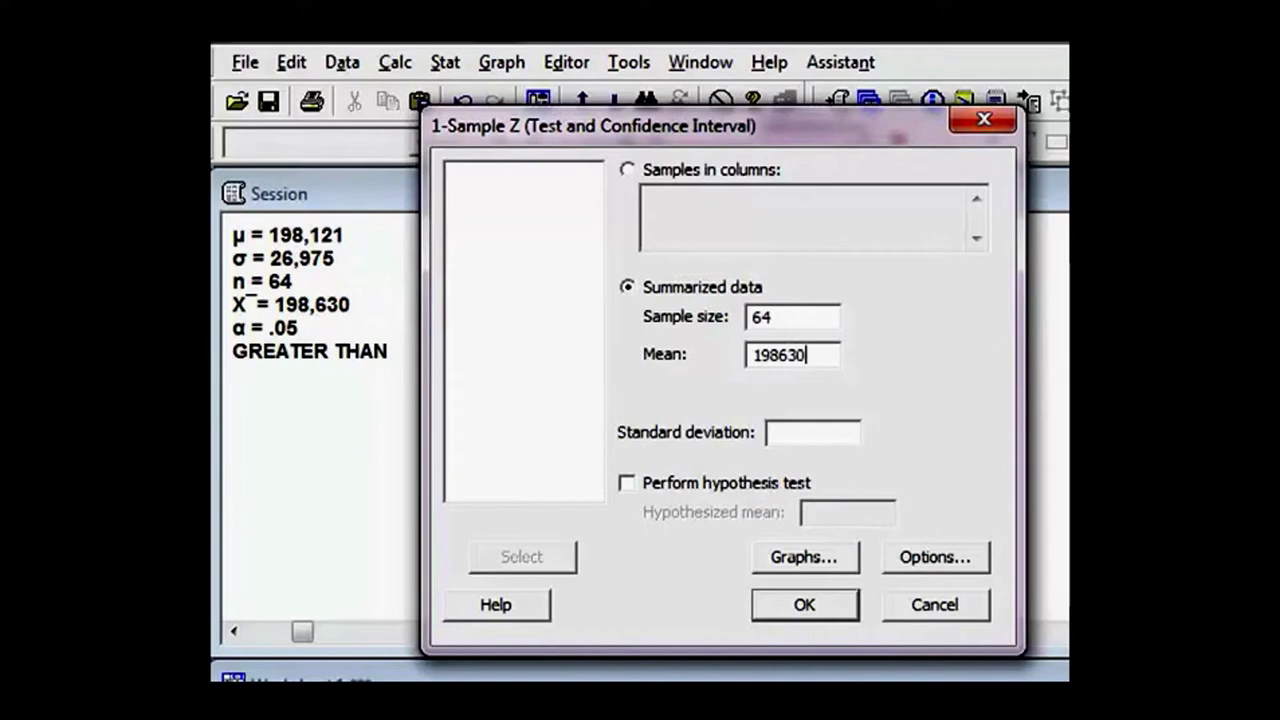
{"action": "left_click", "coordinate": [783, 434]}
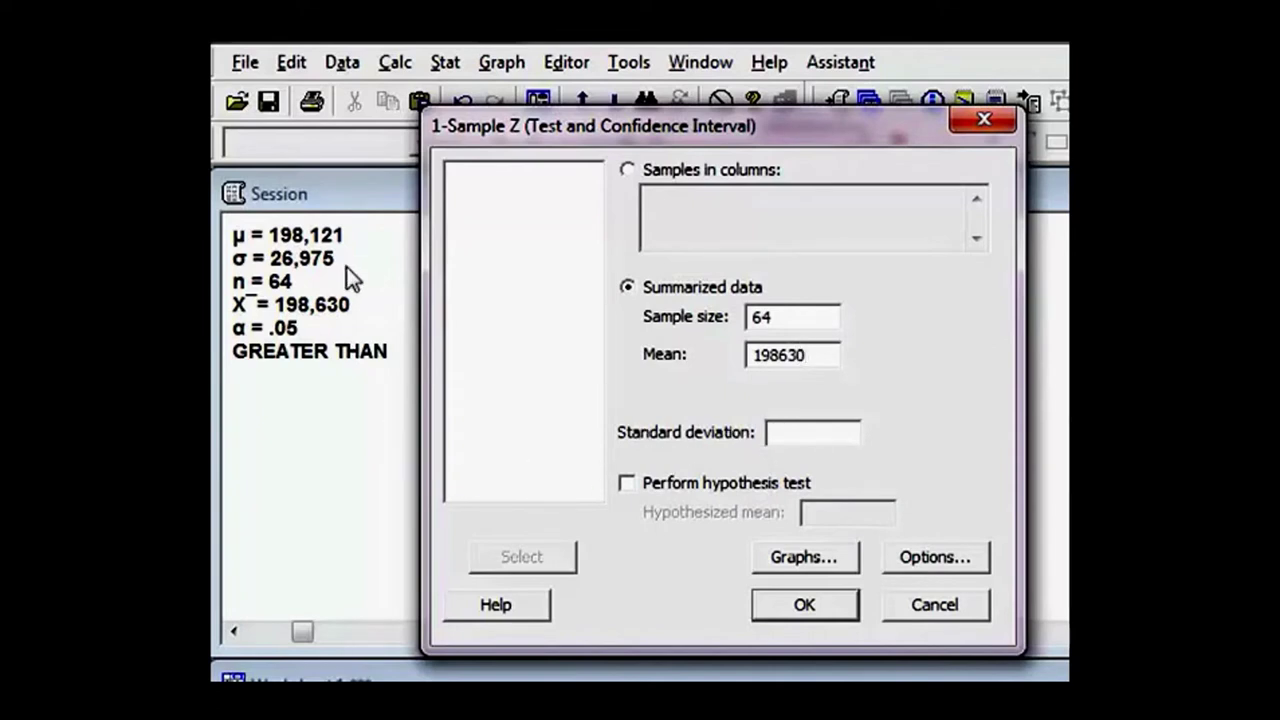
{"action": "type", "text": "26975"}
Step: Enable the hypothesis test and set the hypothesized mean to 189121
{"action": "left_click", "coordinate": [622, 483]}
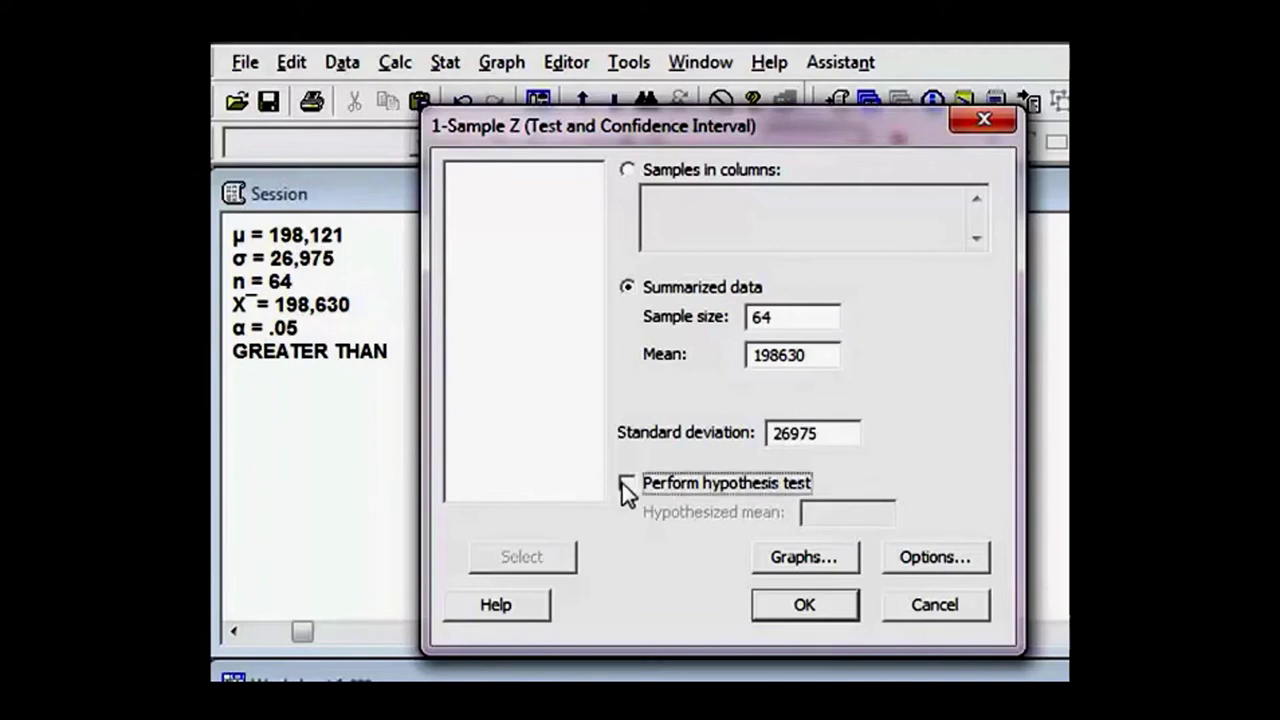
{"action": "left_click", "coordinate": [822, 510]}
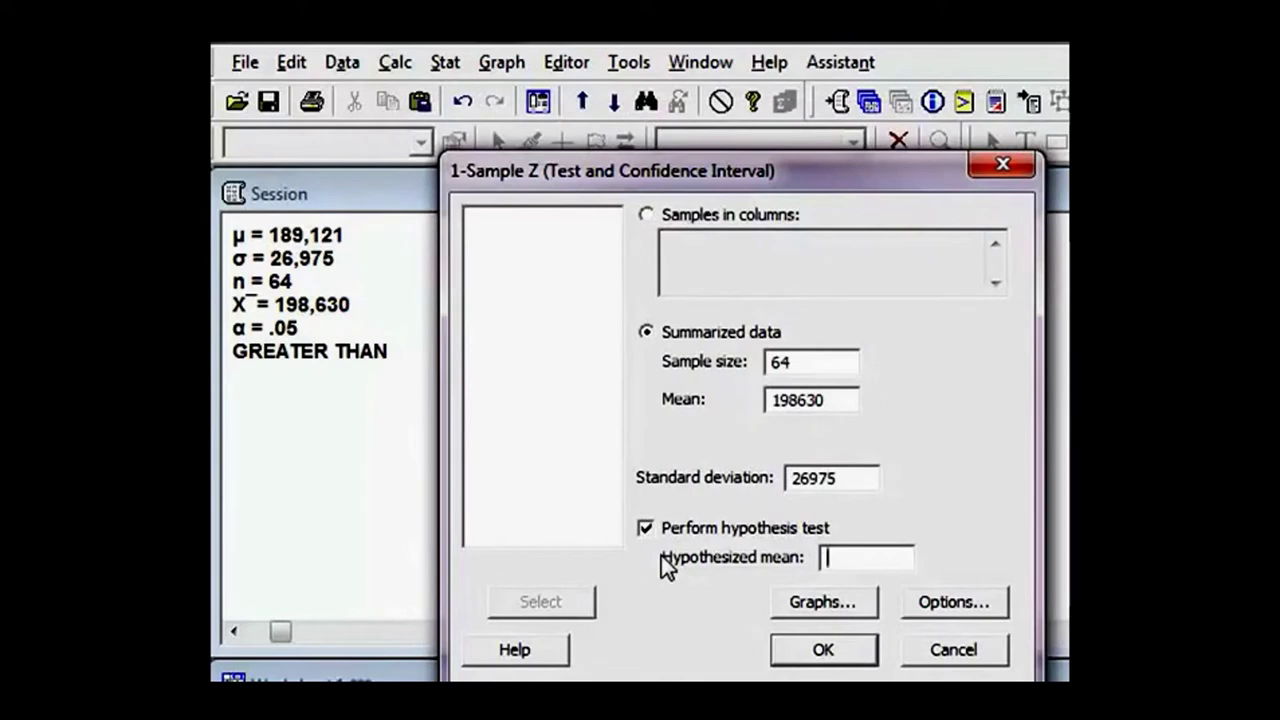
{"action": "type", "text": "189121"}
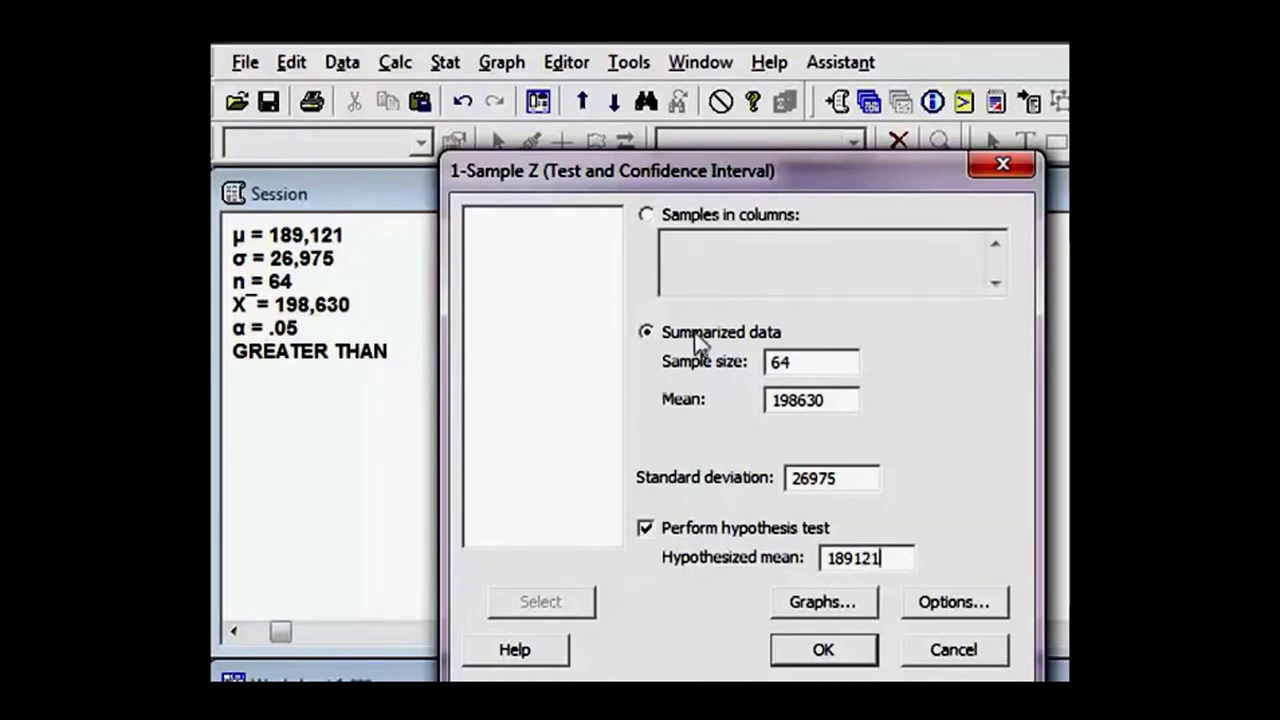
{"action": "left_click_drag", "start_coordinate": [806, 186], "coordinate": [789, 158]}
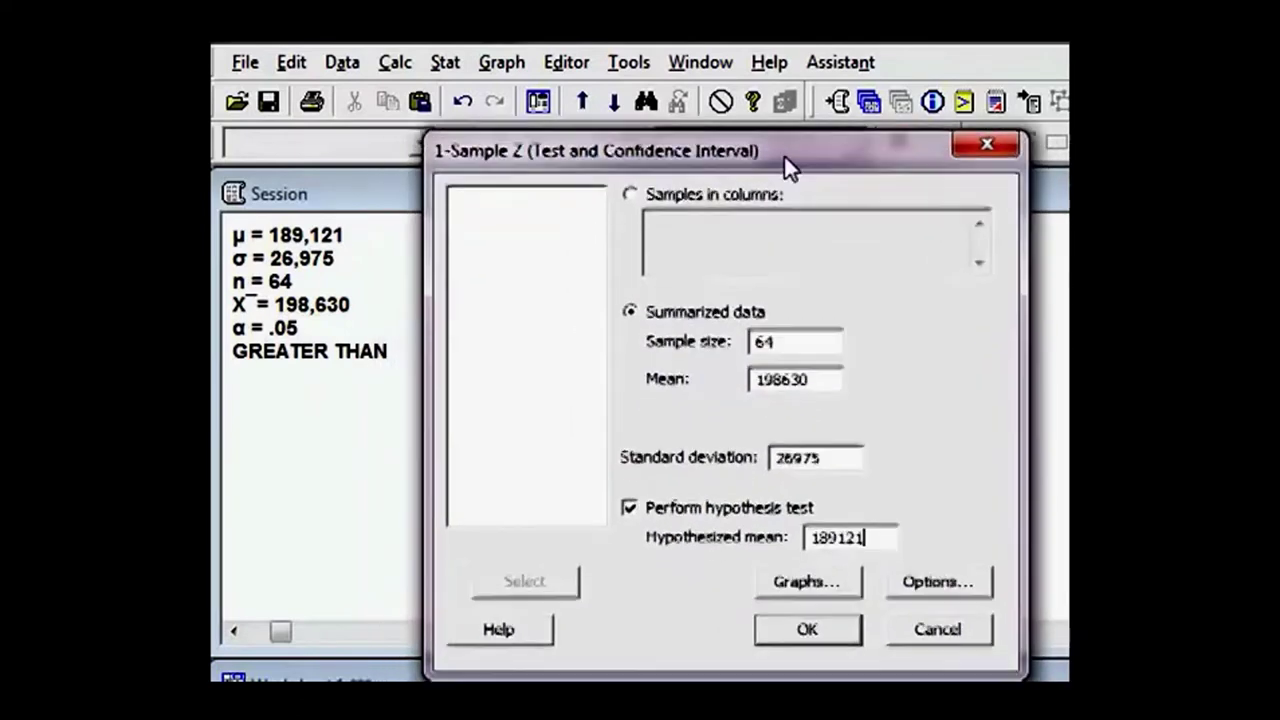
Step: Set the alternative hypothesis to greater than and run the 1-sample Z test
{"action": "left_click", "coordinate": [935, 583]}
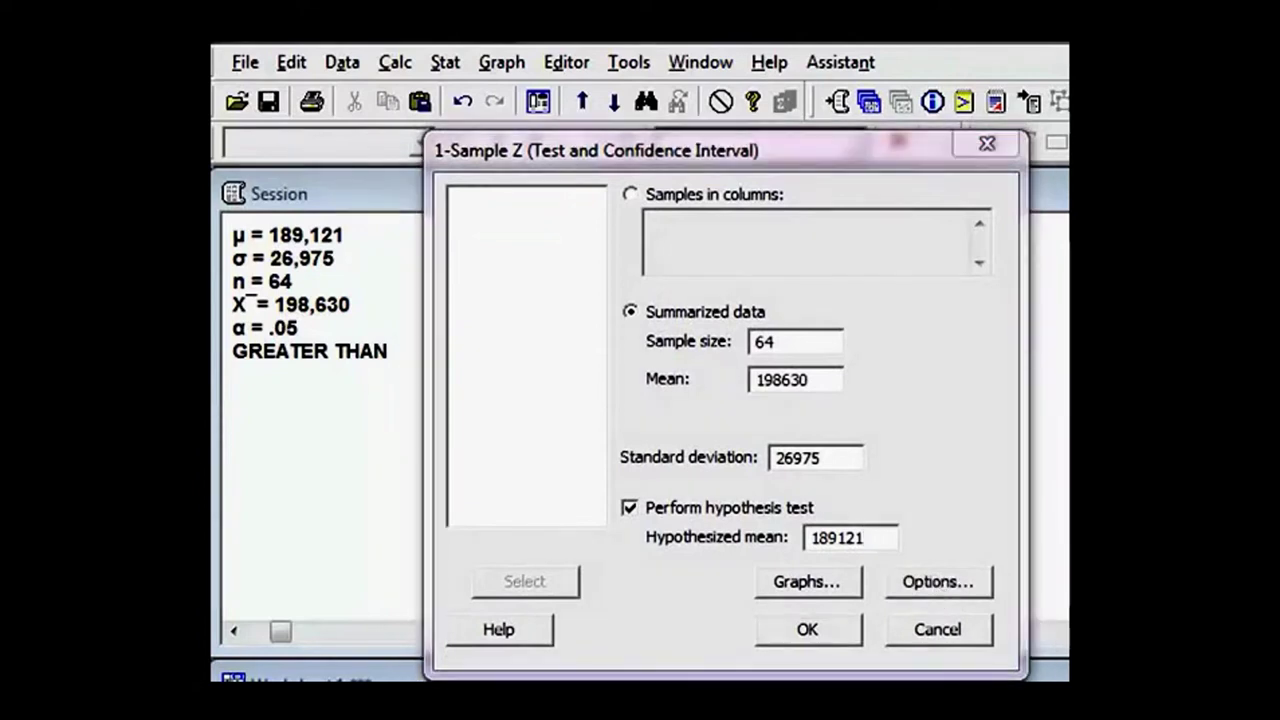
{"action": "left_click_drag", "start_coordinate": [746, 283], "coordinate": [666, 226]}
{"action": "left_click", "coordinate": [697, 263]}
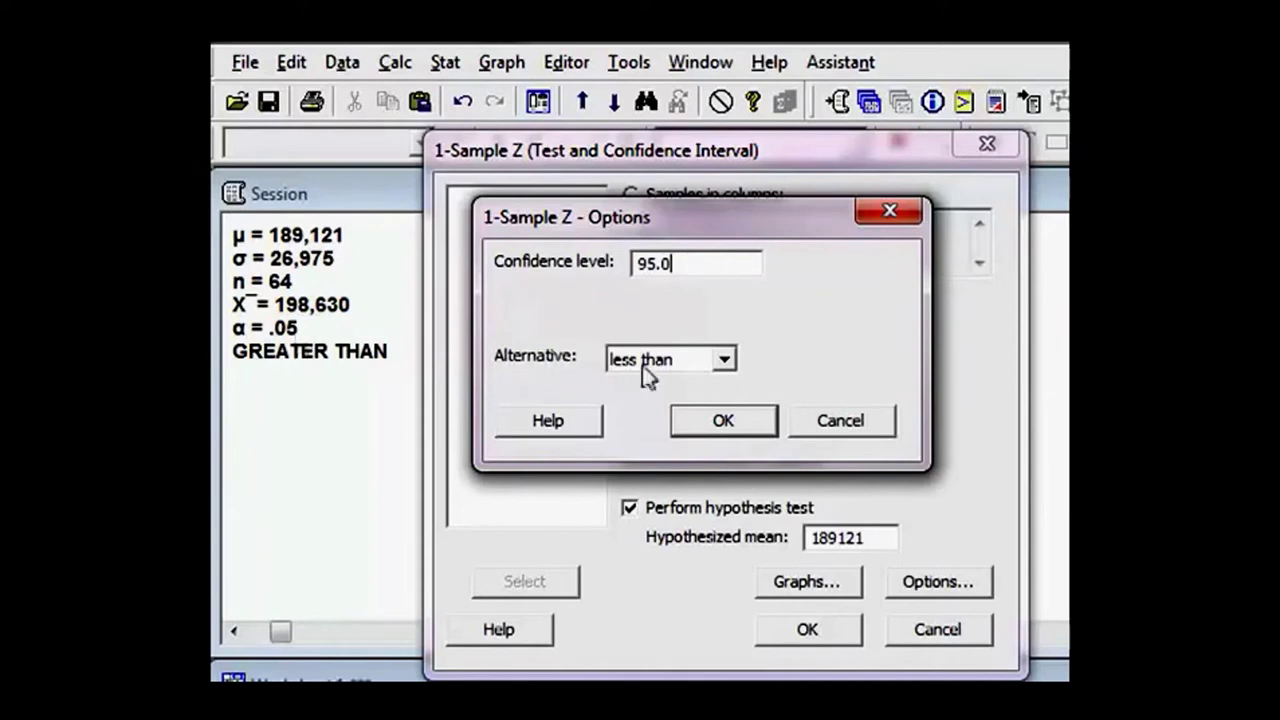
{"action": "left_click", "coordinate": [724, 362]}
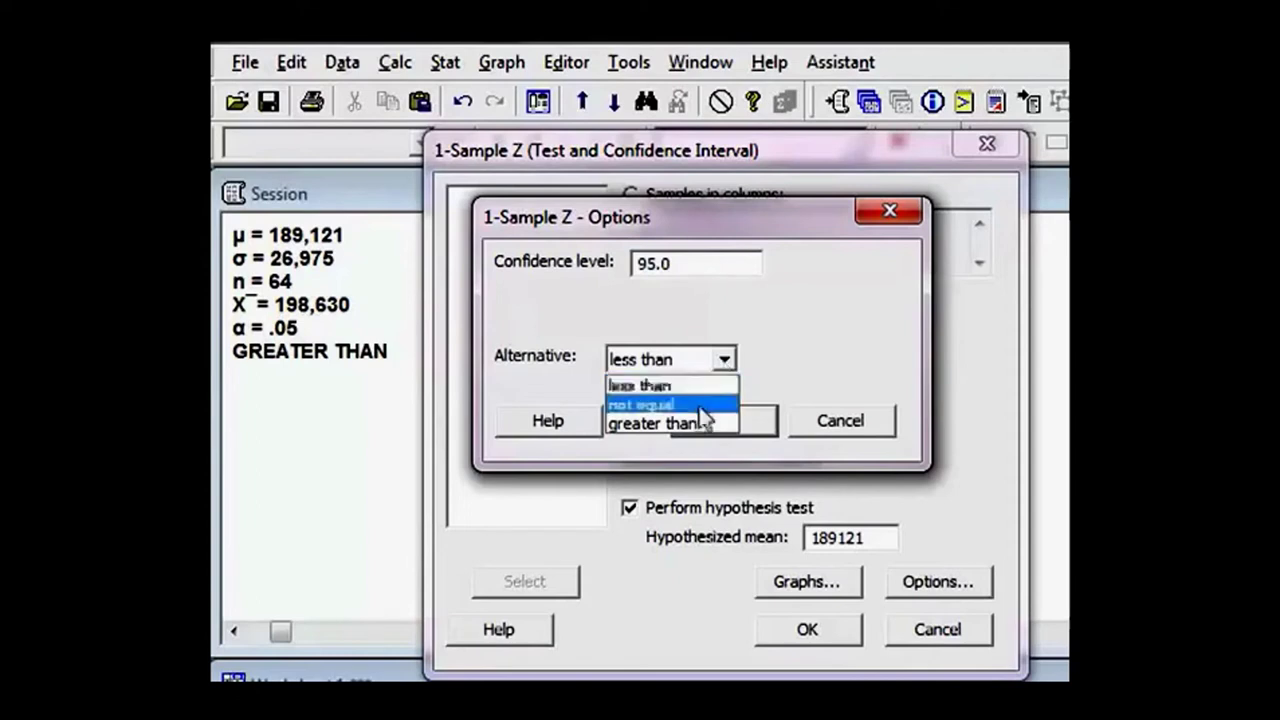
{"action": "left_click", "coordinate": [683, 426]}
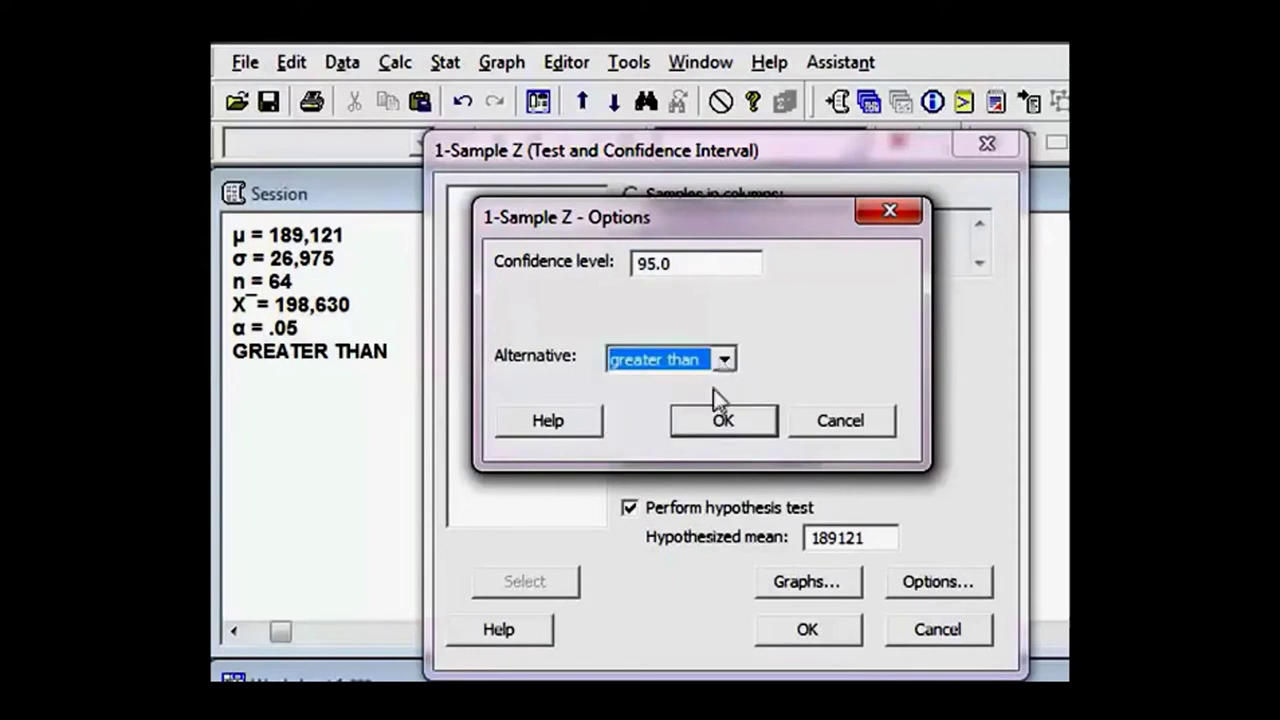
{"action": "left_click", "coordinate": [732, 423]}
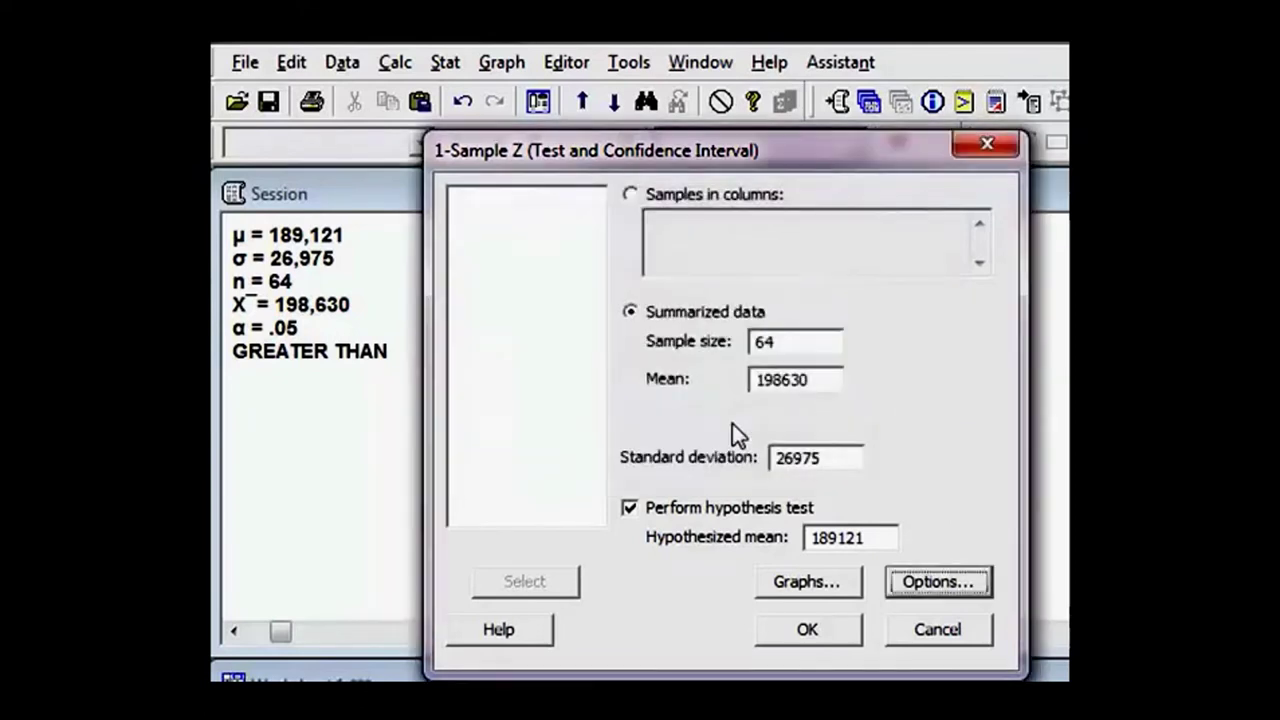
{"action": "left_click", "coordinate": [825, 632]}
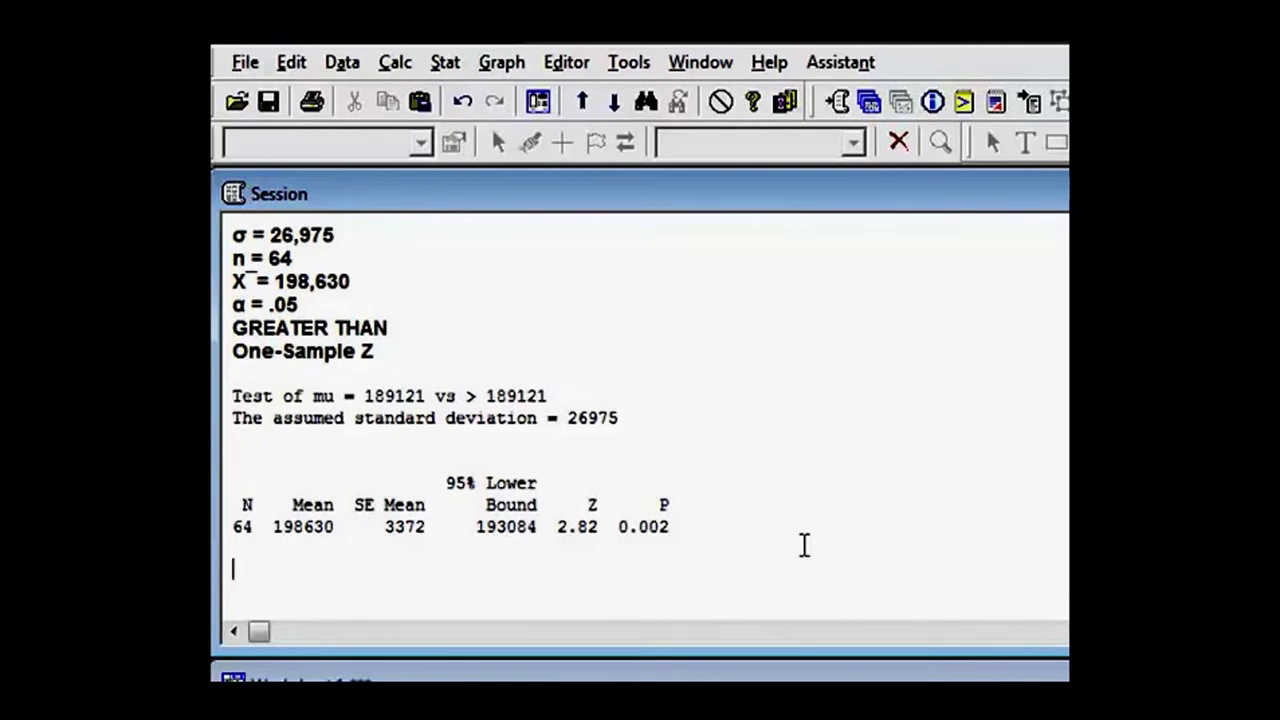
{"action": "left_click_drag", "start_coordinate": [790, 580], "coordinate": [810, 574]}
{"action": "mouse_move", "coordinate": [590, 532]}
{"action": "left_mouse_down"}
{"action": "mouse_move", "coordinate": [614, 524]}
{"action": "mouse_move", "coordinate": [560, 510]}
{"action": "mouse_move", "coordinate": [545, 520]}
{"action": "mouse_move", "coordinate": [551, 556]}
{"action": "mouse_move", "coordinate": [600, 548]}
{"action": "mouse_move", "coordinate": [615, 533]}
{"action": "mouse_move", "coordinate": [608, 500]}
{"action": "mouse_move", "coordinate": [676, 453]}
{"action": "left_mouse_up"}
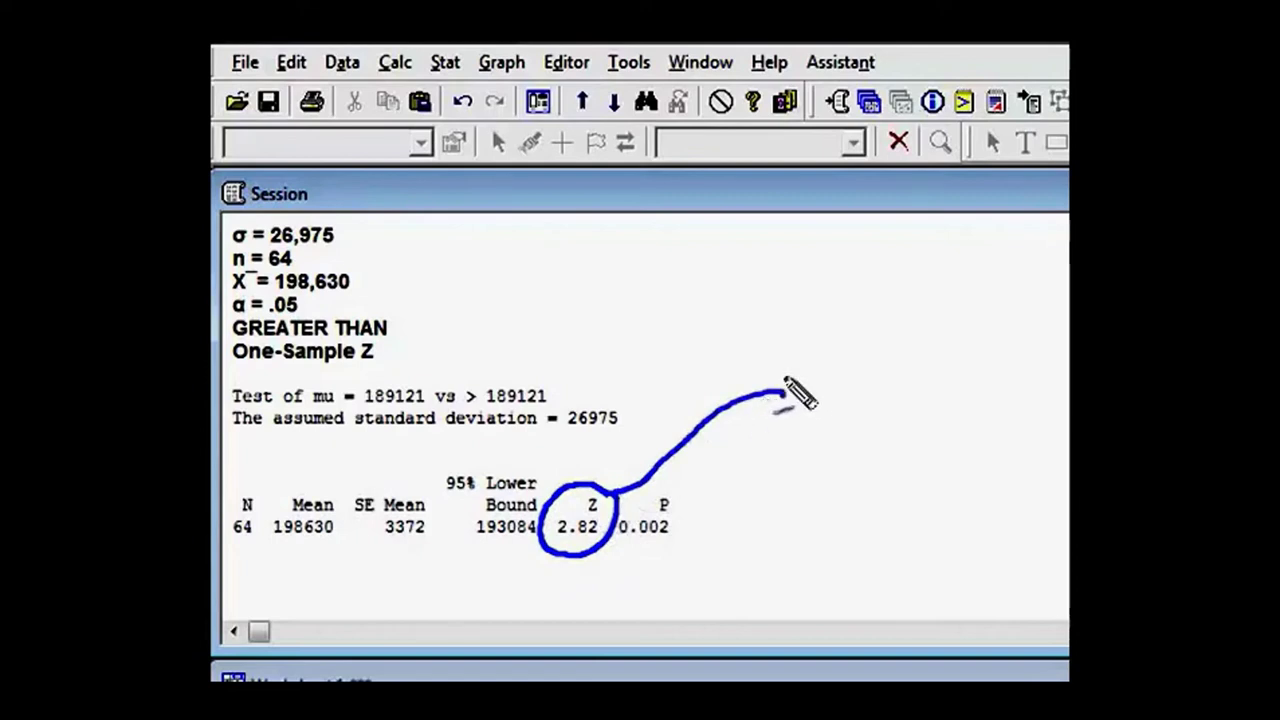
{"action": "mouse_move", "coordinate": [784, 395]}
{"action": "left_mouse_down"}
{"action": "mouse_move", "coordinate": [806, 388]}
{"action": "mouse_move", "coordinate": [779, 405]}
{"action": "left_mouse_up"}
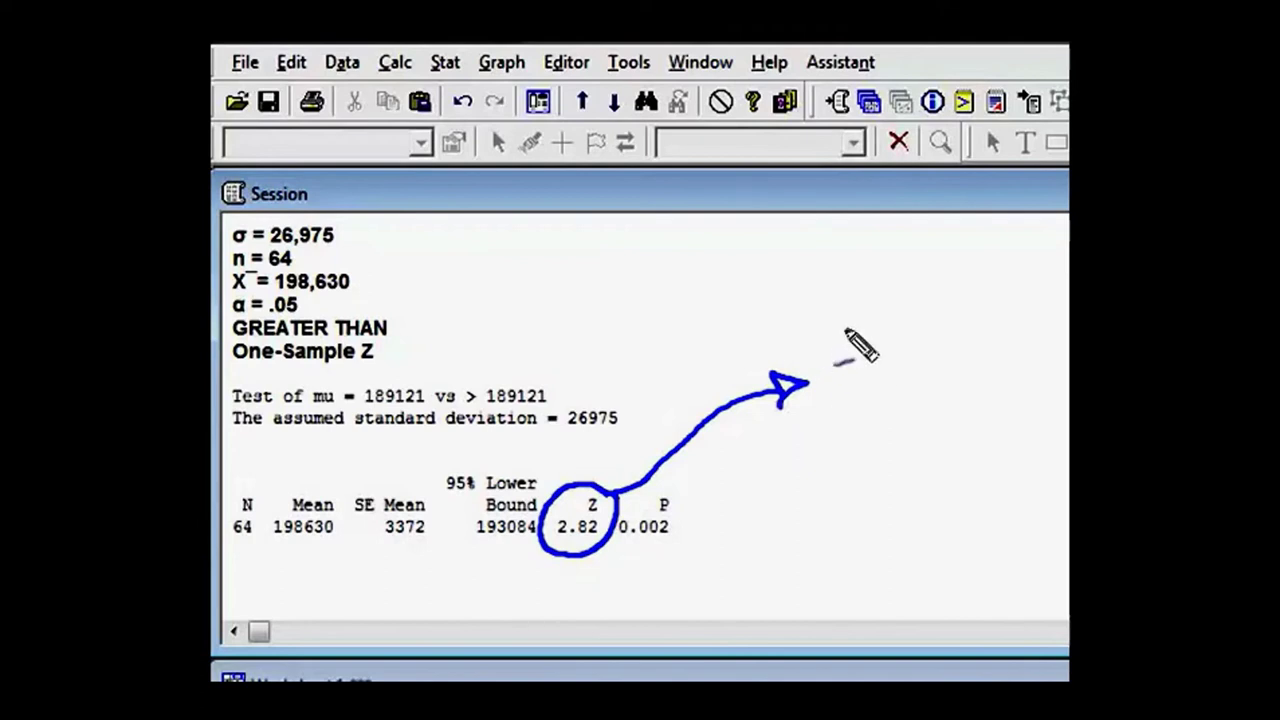
{"action": "mouse_move", "coordinate": [826, 326]}
{"action": "left_mouse_down"}
{"action": "mouse_move", "coordinate": [860, 330]}
{"action": "mouse_move", "coordinate": [828, 357]}
{"action": "mouse_move", "coordinate": [902, 347]}
{"action": "left_mouse_up"}
{"action": "mouse_move", "coordinate": [935, 303]}
{"action": "left_mouse_down"}
{"action": "mouse_move", "coordinate": [961, 336]}
{"action": "mouse_move", "coordinate": [937, 330]}
{"action": "mouse_move", "coordinate": [960, 289]}
{"action": "mouse_move", "coordinate": [990, 318]}
{"action": "mouse_move", "coordinate": [1015, 305]}
{"action": "mouse_move", "coordinate": [1024, 331]}
{"action": "left_mouse_up"}
{"action": "mouse_move", "coordinate": [920, 346]}
{"action": "left_mouse_down"}
{"action": "mouse_move", "coordinate": [1005, 346]}
{"action": "mouse_move", "coordinate": [943, 374]}
{"action": "mouse_move", "coordinate": [987, 367]}
{"action": "mouse_move", "coordinate": [965, 408]}
{"action": "mouse_move", "coordinate": [1000, 407]}
{"action": "left_mouse_up"}
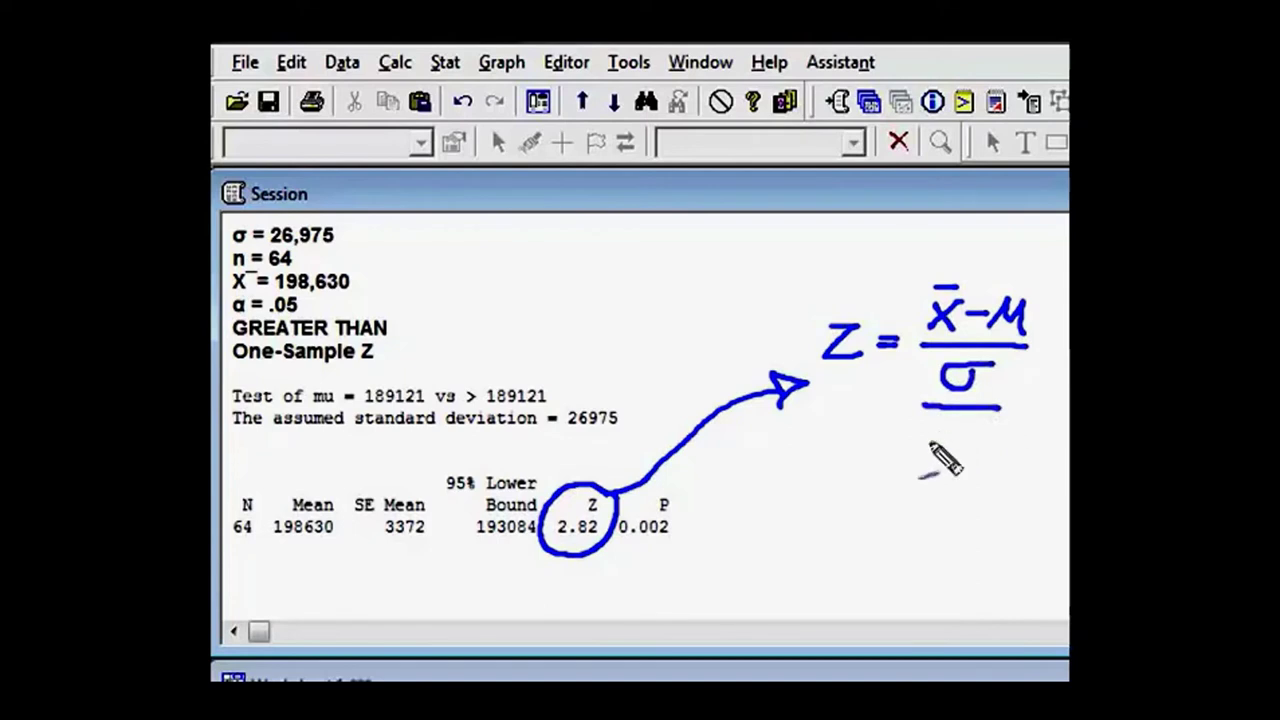
{"action": "mouse_move", "coordinate": [916, 452]}
{"action": "left_mouse_down"}
{"action": "mouse_move", "coordinate": [942, 468]}
{"action": "mouse_move", "coordinate": [943, 420]}
{"action": "mouse_move", "coordinate": [980, 417]}
{"action": "mouse_move", "coordinate": [955, 462]}
{"action": "mouse_move", "coordinate": [977, 429]}
{"action": "mouse_move", "coordinate": [980, 465]}
{"action": "left_mouse_up"}
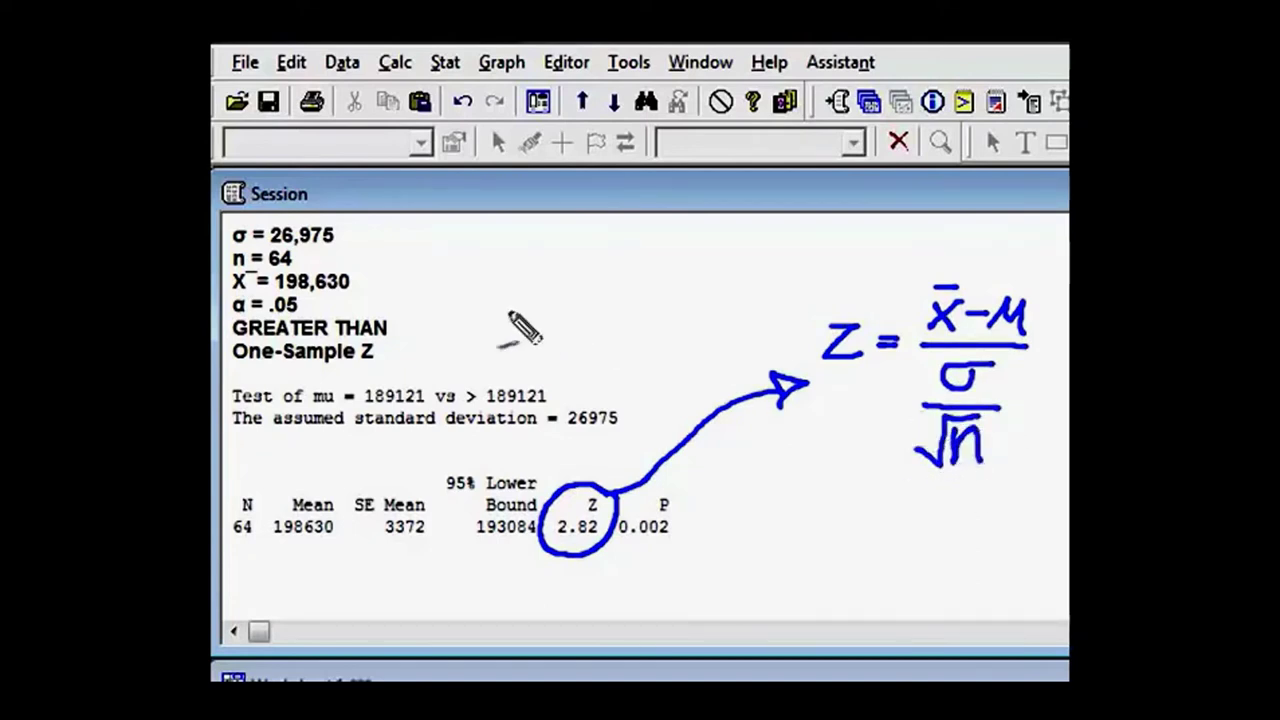
{"action": "mouse_move", "coordinate": [318, 284]}
{"action": "left_mouse_down"}
{"action": "mouse_move", "coordinate": [334, 312]}
{"action": "mouse_move", "coordinate": [374, 282]}
{"action": "mouse_move", "coordinate": [430, 297]}
{"action": "left_mouse_up"}
{"action": "left_click_drag", "start_coordinate": [475, 299], "coordinate": [520, 300]}
{"action": "mouse_move", "coordinate": [548, 301]}
{"action": "left_mouse_down"}
{"action": "mouse_move", "coordinate": [730, 330]}
{"action": "mouse_move", "coordinate": [750, 318]}
{"action": "mouse_move", "coordinate": [777, 336]}
{"action": "left_mouse_up"}
{"action": "left_click_drag", "start_coordinate": [777, 336], "coordinate": [755, 342]}
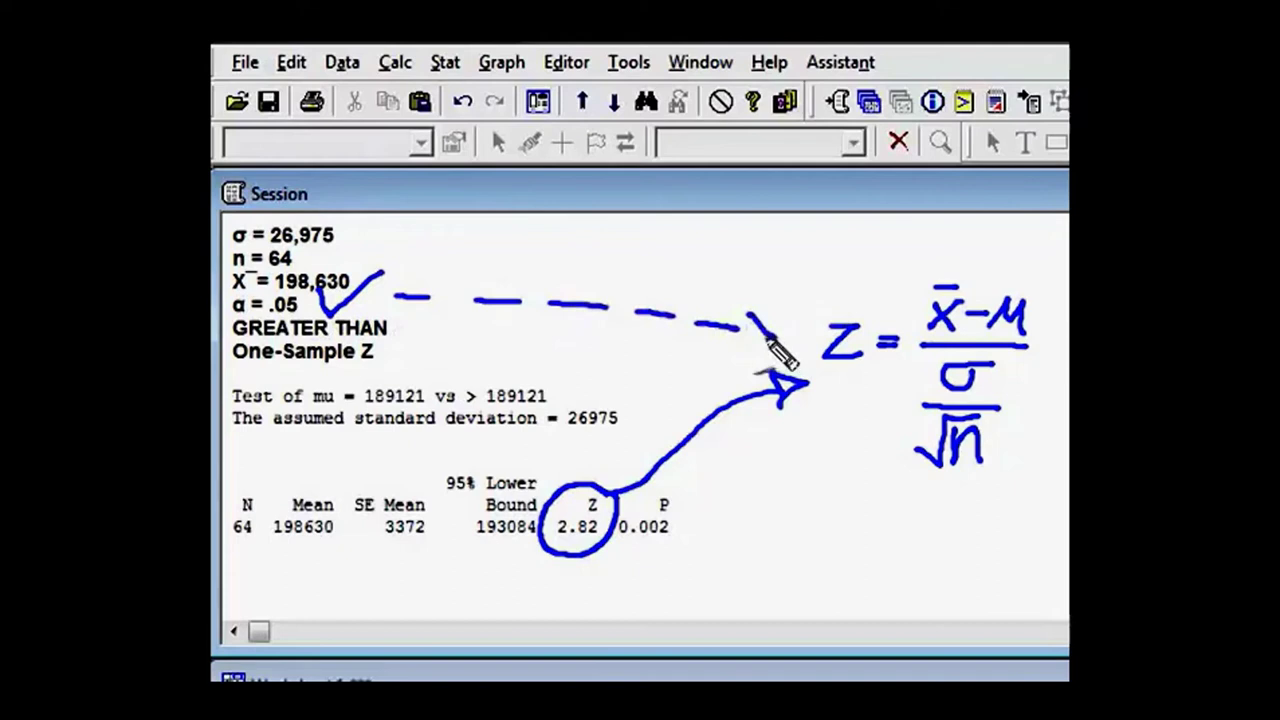
{"action": "mouse_move", "coordinate": [617, 497]}
{"action": "left_mouse_down"}
{"action": "mouse_move", "coordinate": [552, 482]}
{"action": "mouse_move", "coordinate": [537, 552]}
{"action": "mouse_move", "coordinate": [581, 548]}
{"action": "mouse_move", "coordinate": [635, 520]}
{"action": "left_mouse_up"}
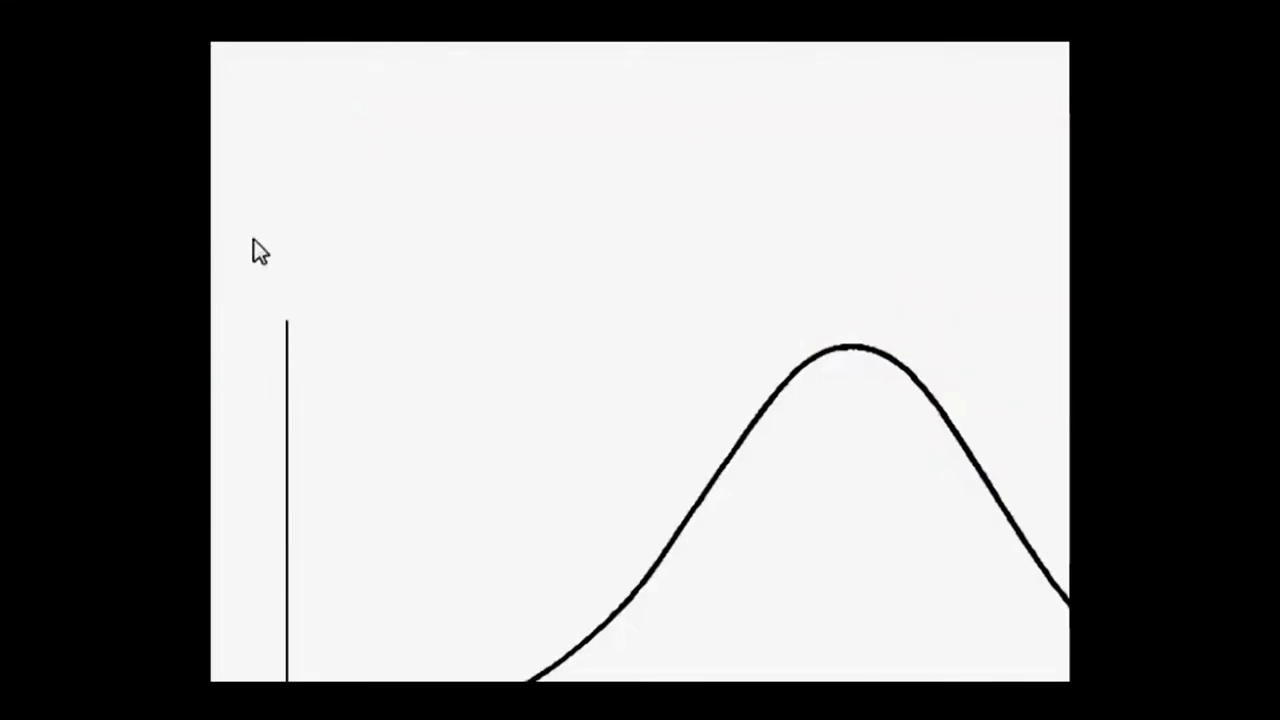
{"action": "key", "text": "ctrl+p"}
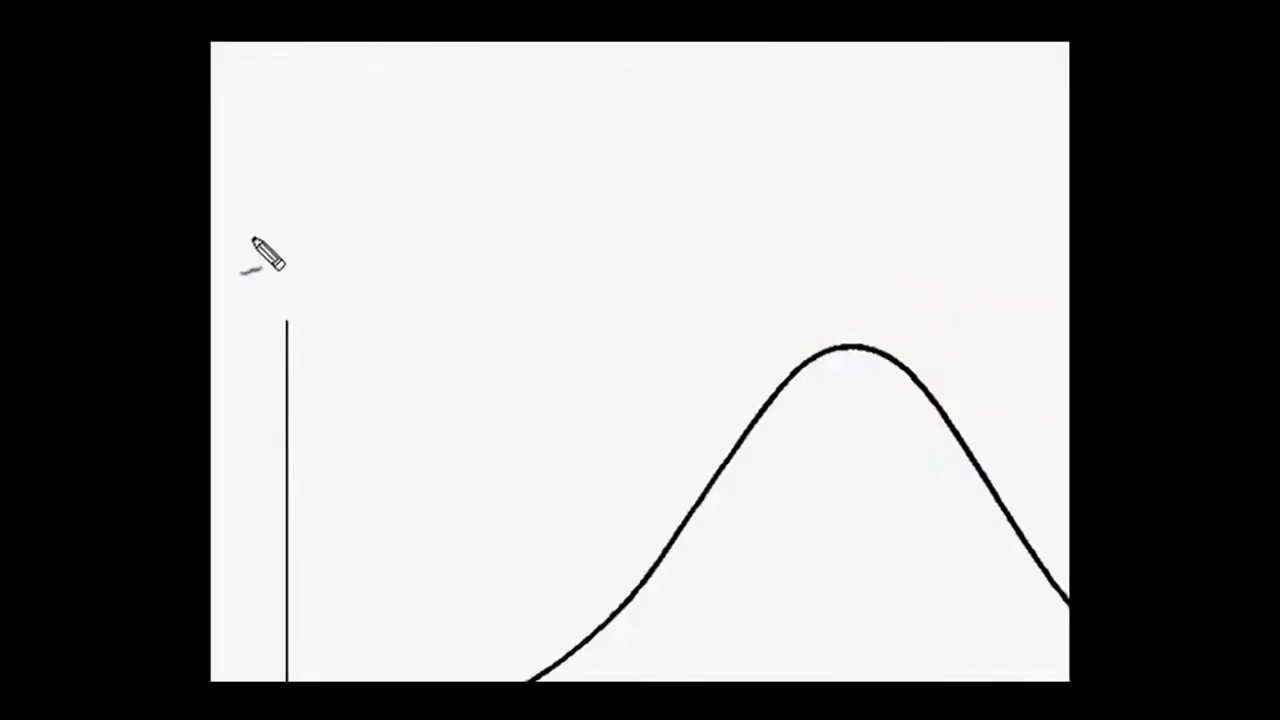
{"action": "key", "text": "Right"}
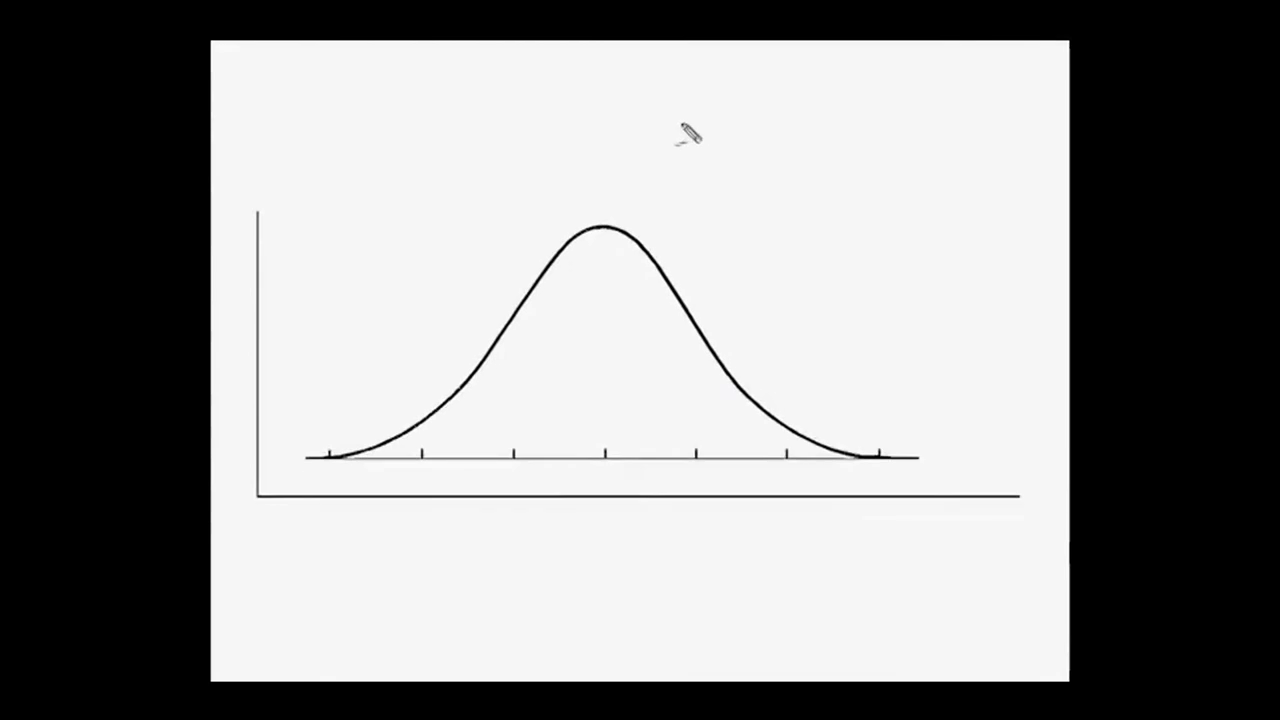
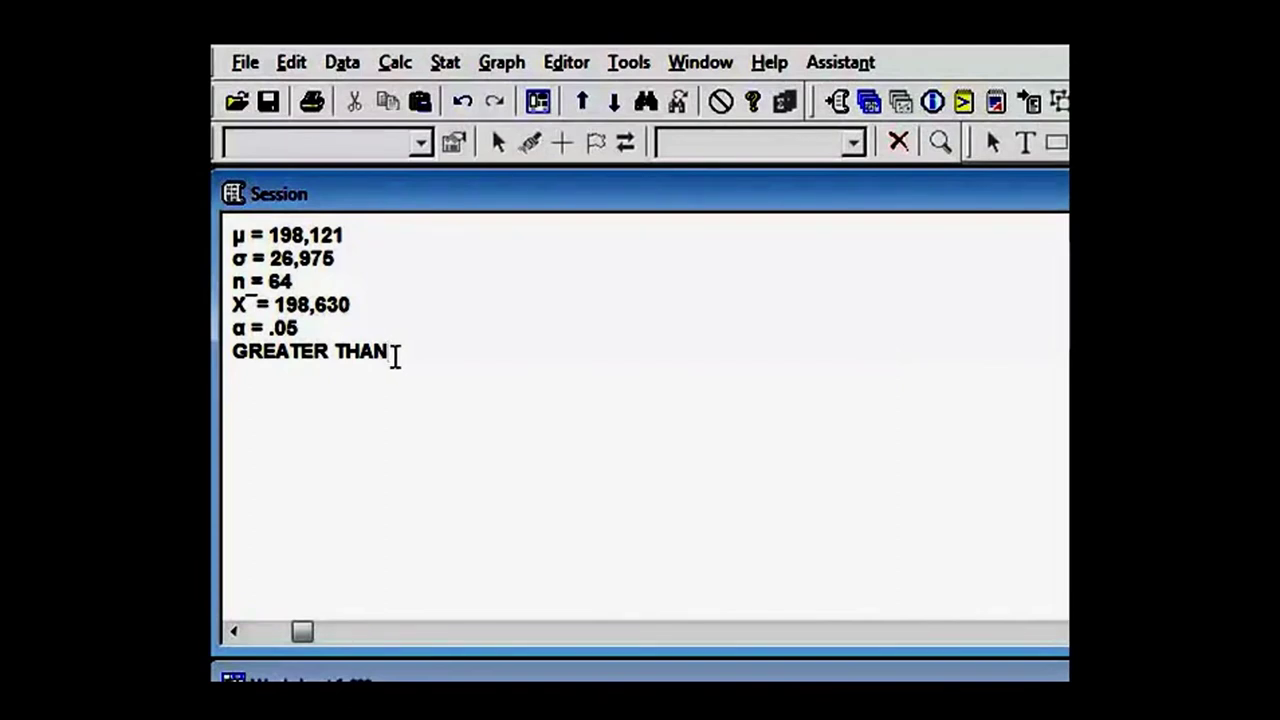
Step: Open the 1-Sample Z test and place its dialog beside the given values in the session window
{"action": "left_click", "coordinate": [435, 68]}
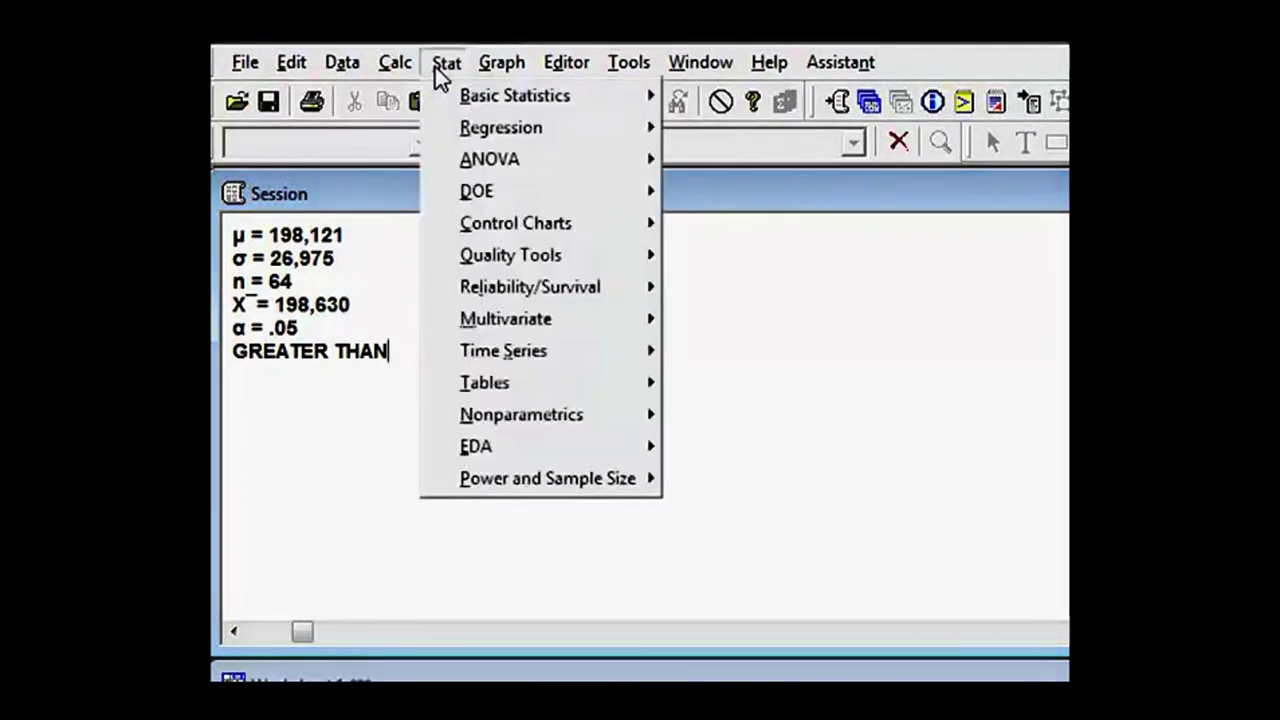
{"action": "mouse_move", "coordinate": [464, 100]}
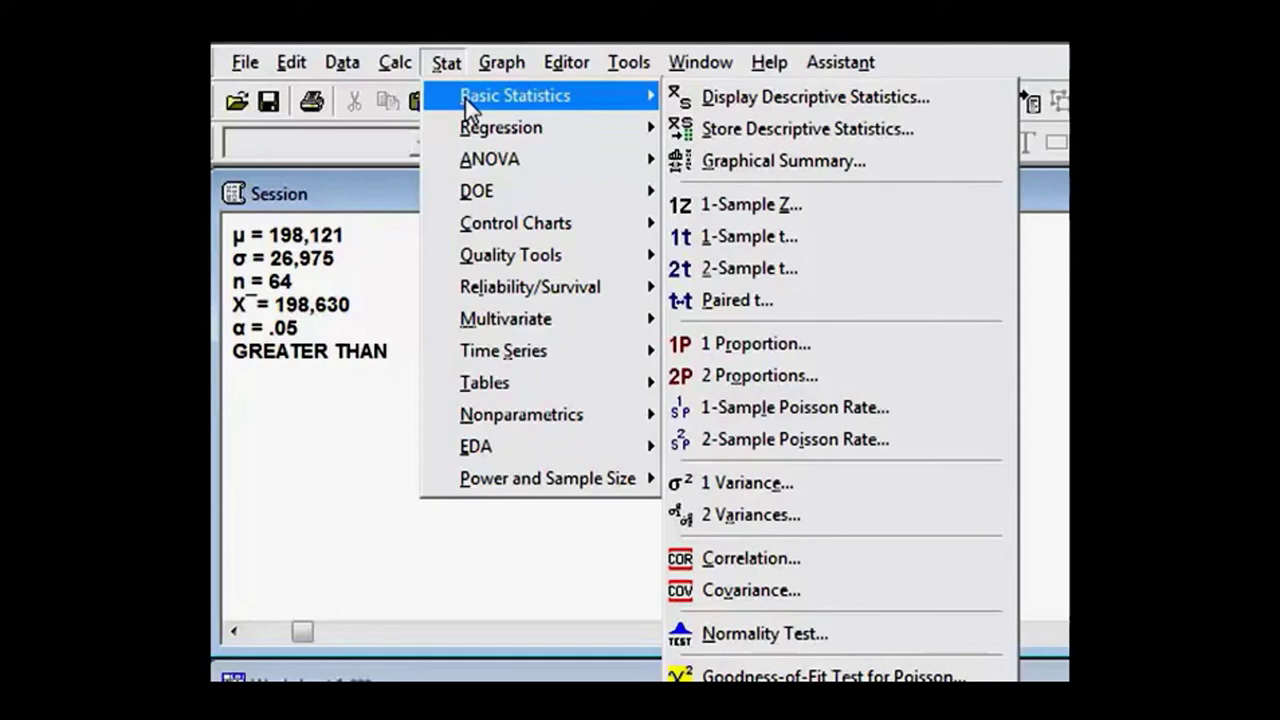
{"action": "left_click", "coordinate": [741, 212]}
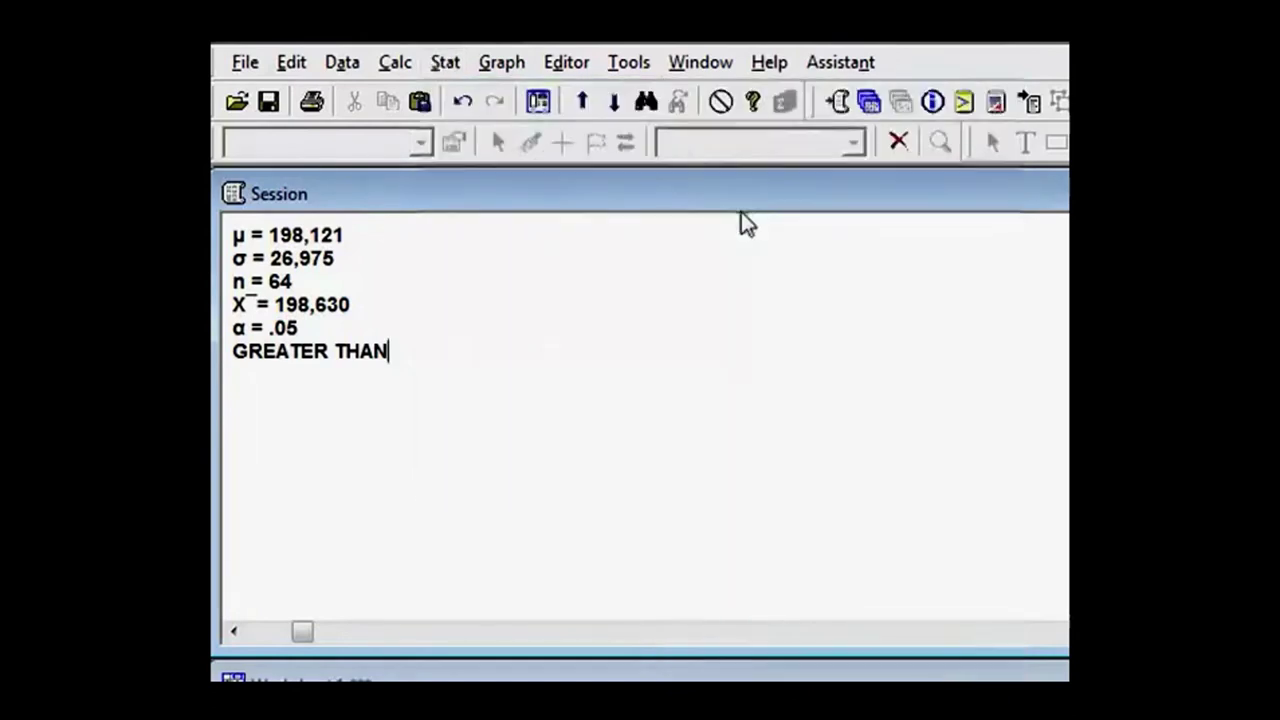
{"action": "left_click_drag", "start_coordinate": [1028, 385], "coordinate": [767, 130]}
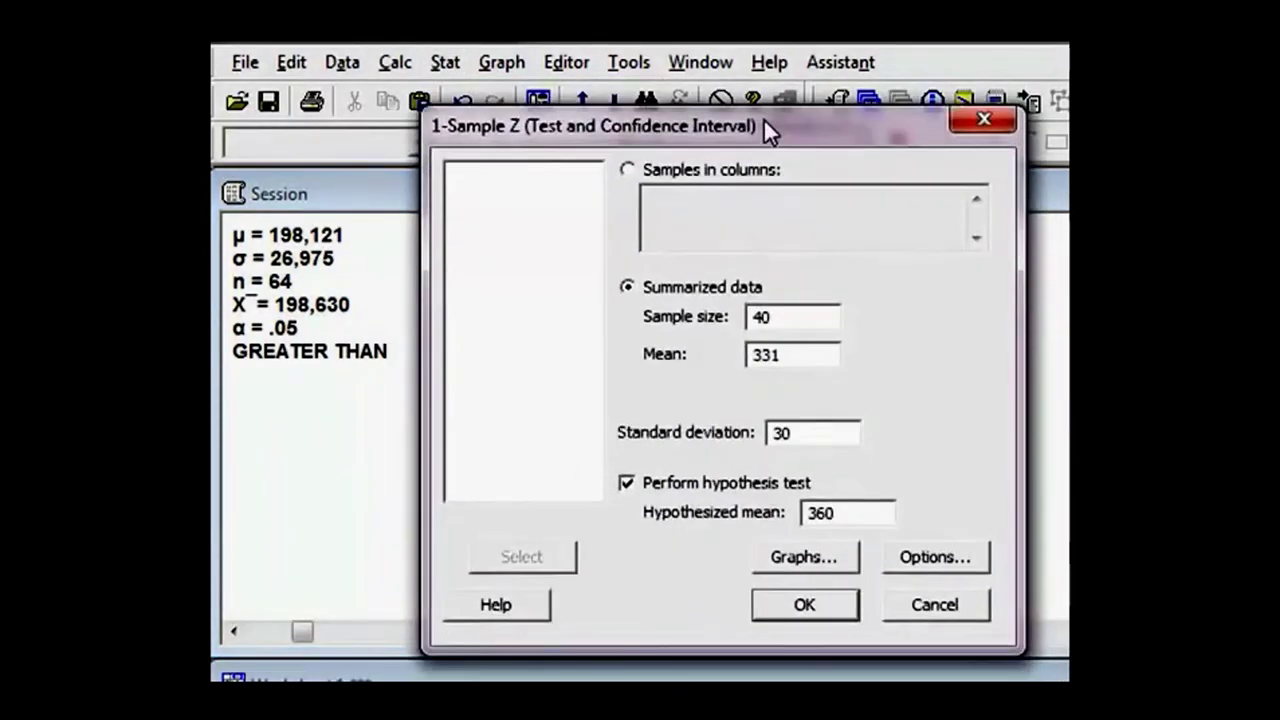
Step: Clear the old sample size, mean, standard deviation and hypothesized mean, and switch off the hypothesis test
{"action": "double_click", "coordinate": [756, 318]}
{"action": "key", "text": "BackSpace"}
{"action": "double_click", "coordinate": [791, 356]}
{"action": "key", "text": "BackSpace"}
{"action": "double_click", "coordinate": [808, 433]}
{"action": "key", "text": "BackSpace"}
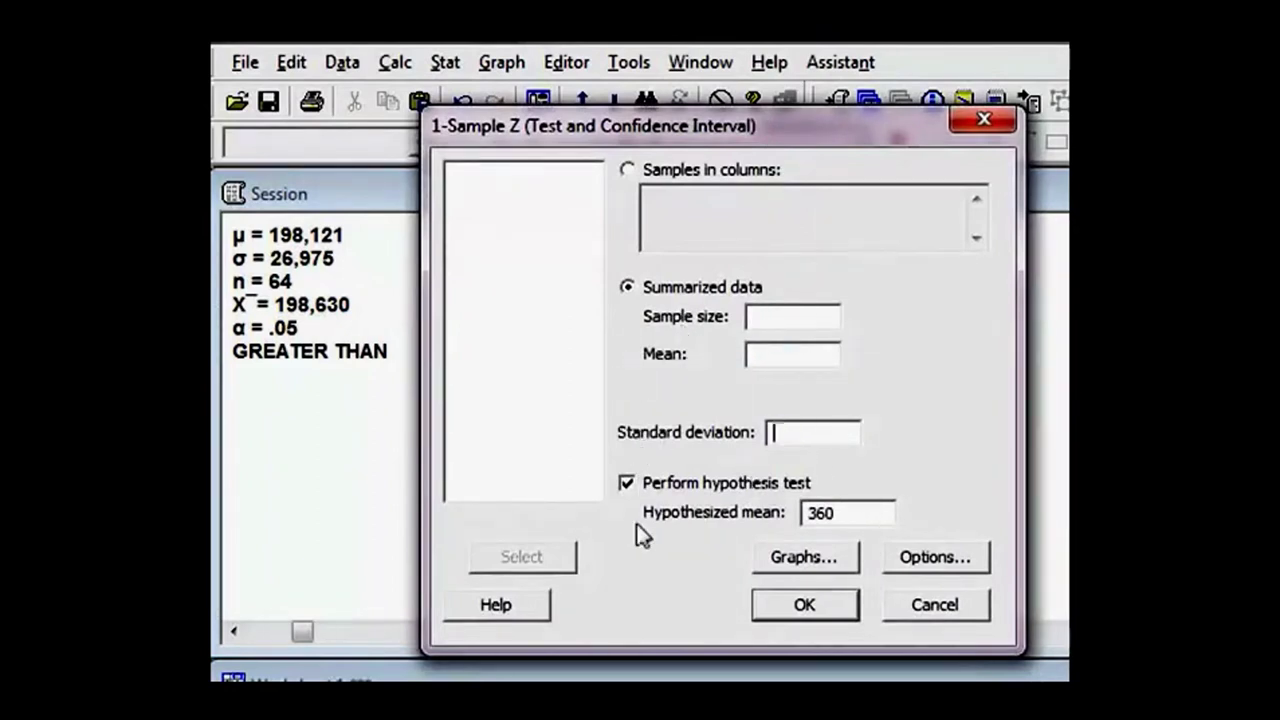
{"action": "left_click", "coordinate": [626, 483]}
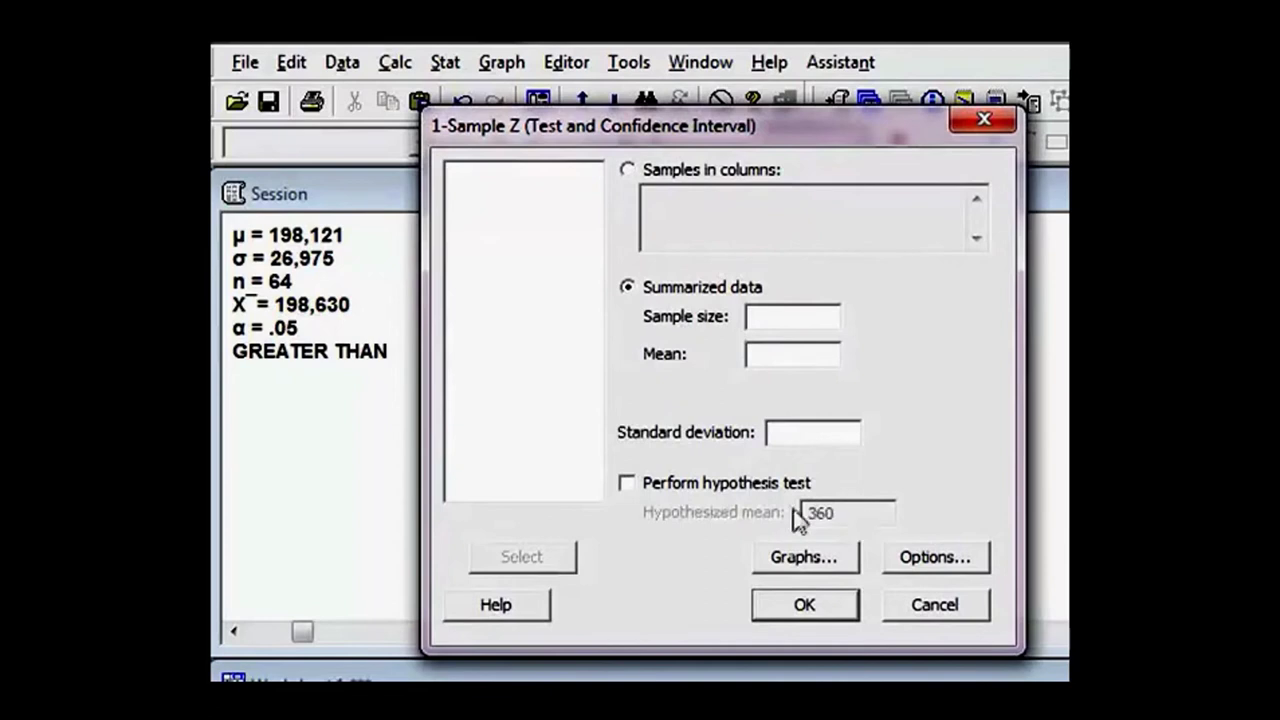
{"action": "left_click", "coordinate": [626, 483]}
{"action": "double_click", "coordinate": [815, 512]}
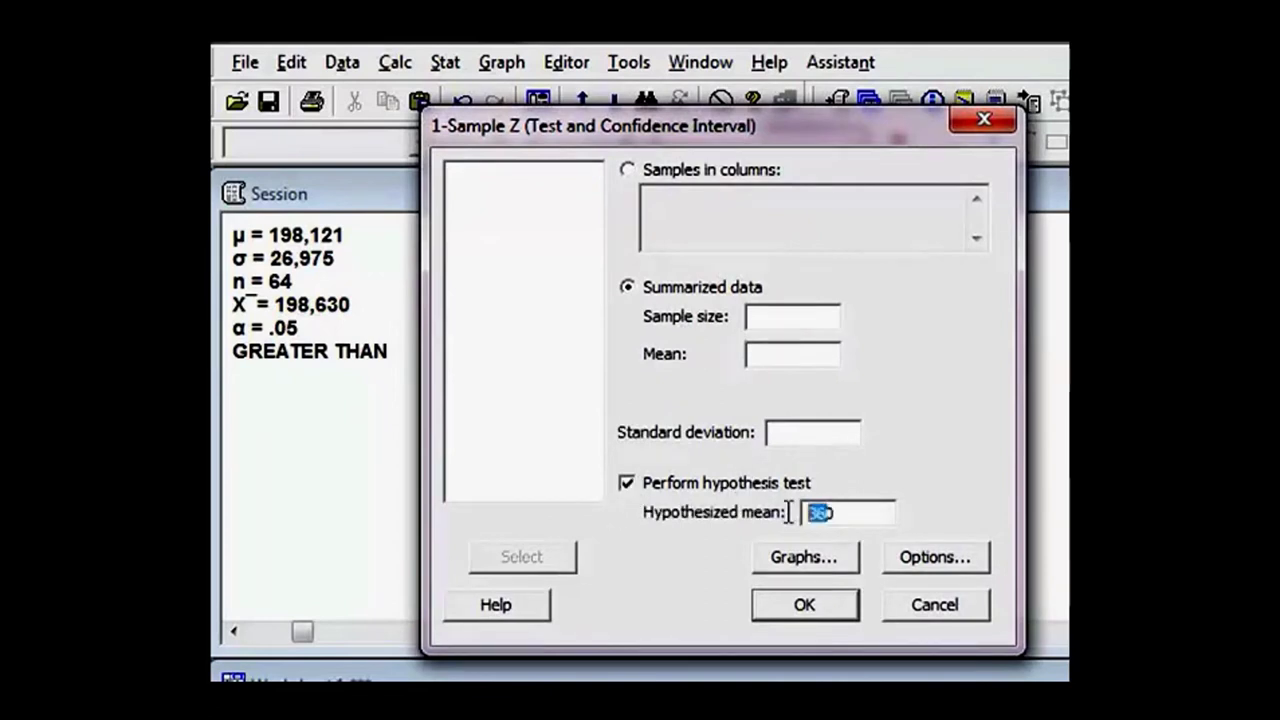
{"action": "key", "text": "BackSpace"}
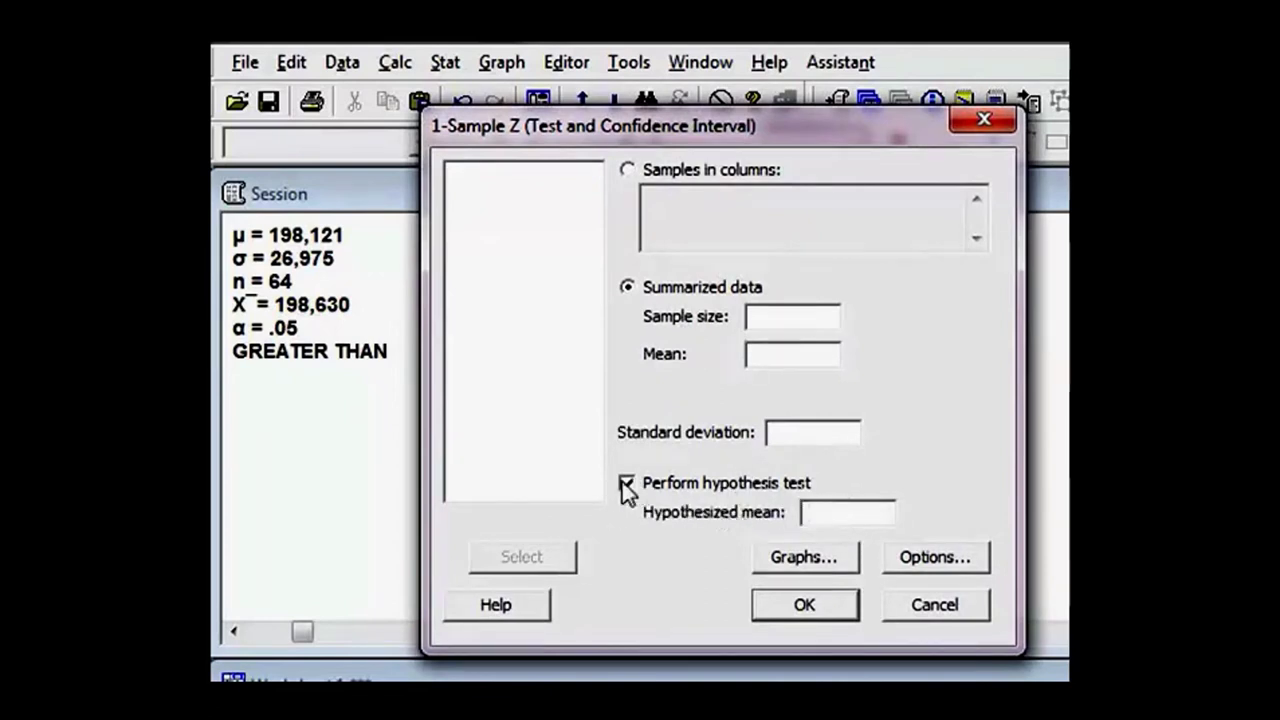
{"action": "left_click", "coordinate": [625, 483]}
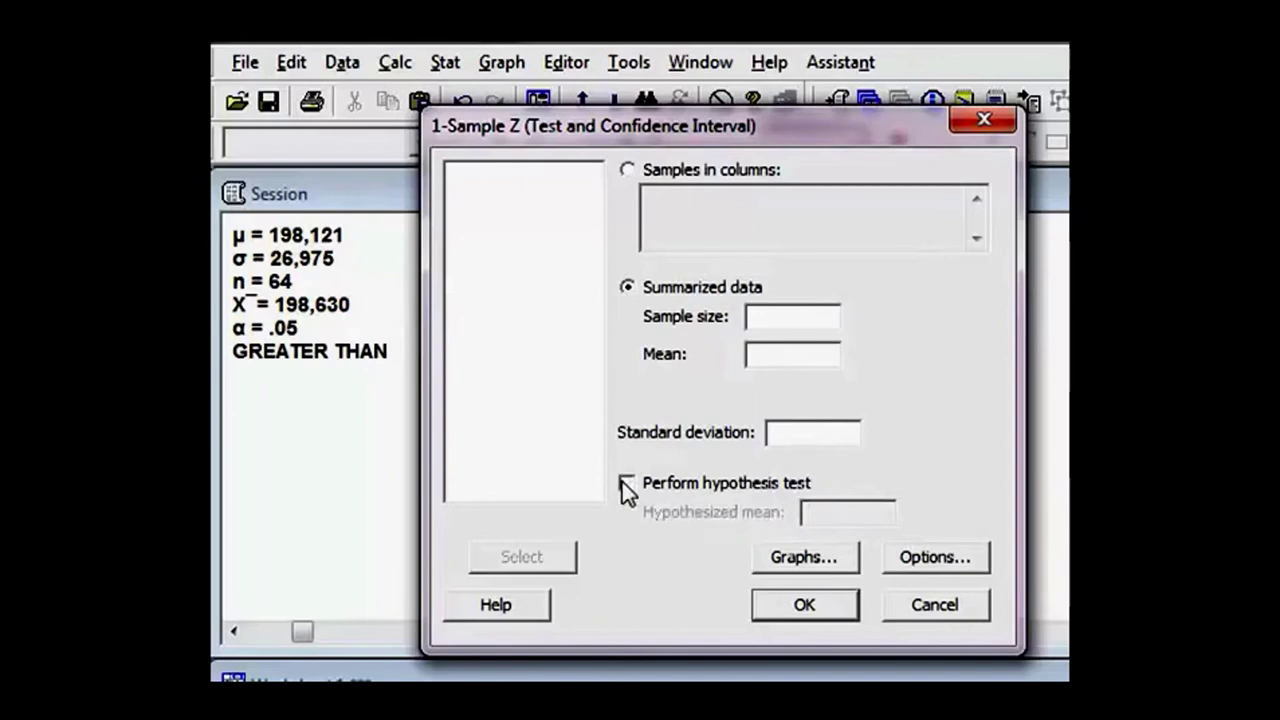
Step: Choose summarized data over samples in columns and set the sample size to 64
{"action": "left_click", "coordinate": [627, 171]}
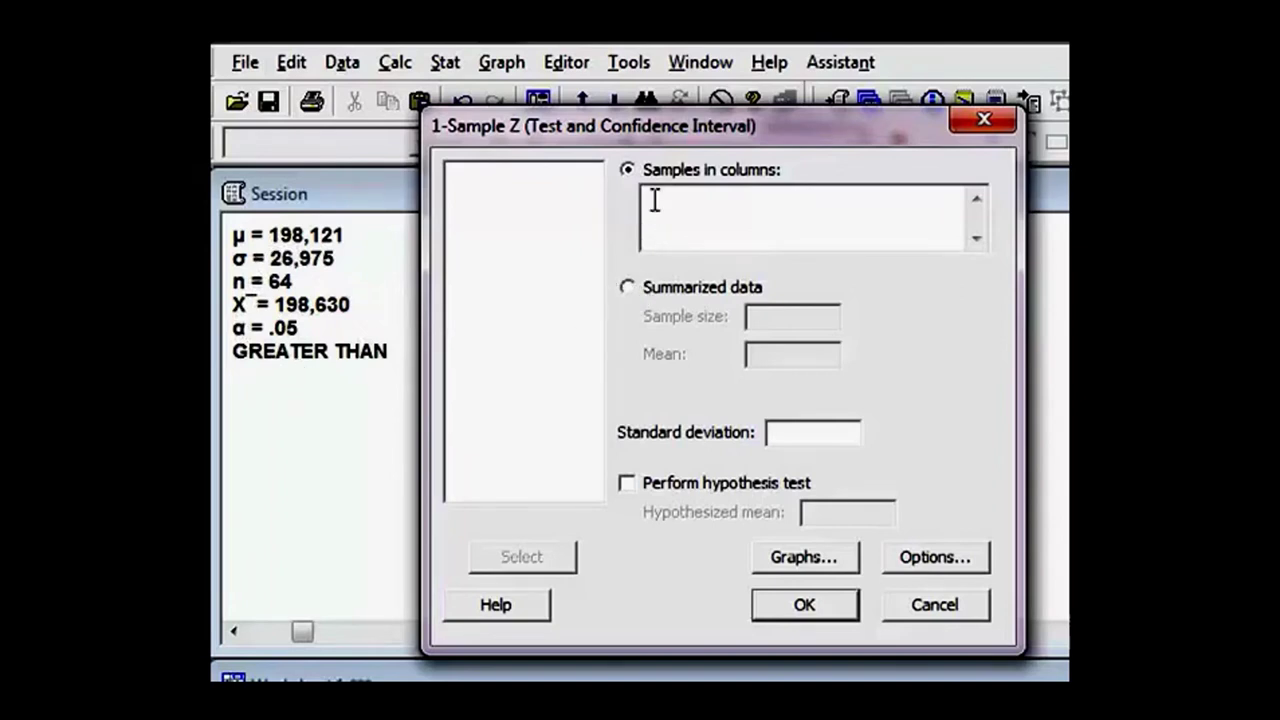
{"action": "left_click", "coordinate": [628, 287]}
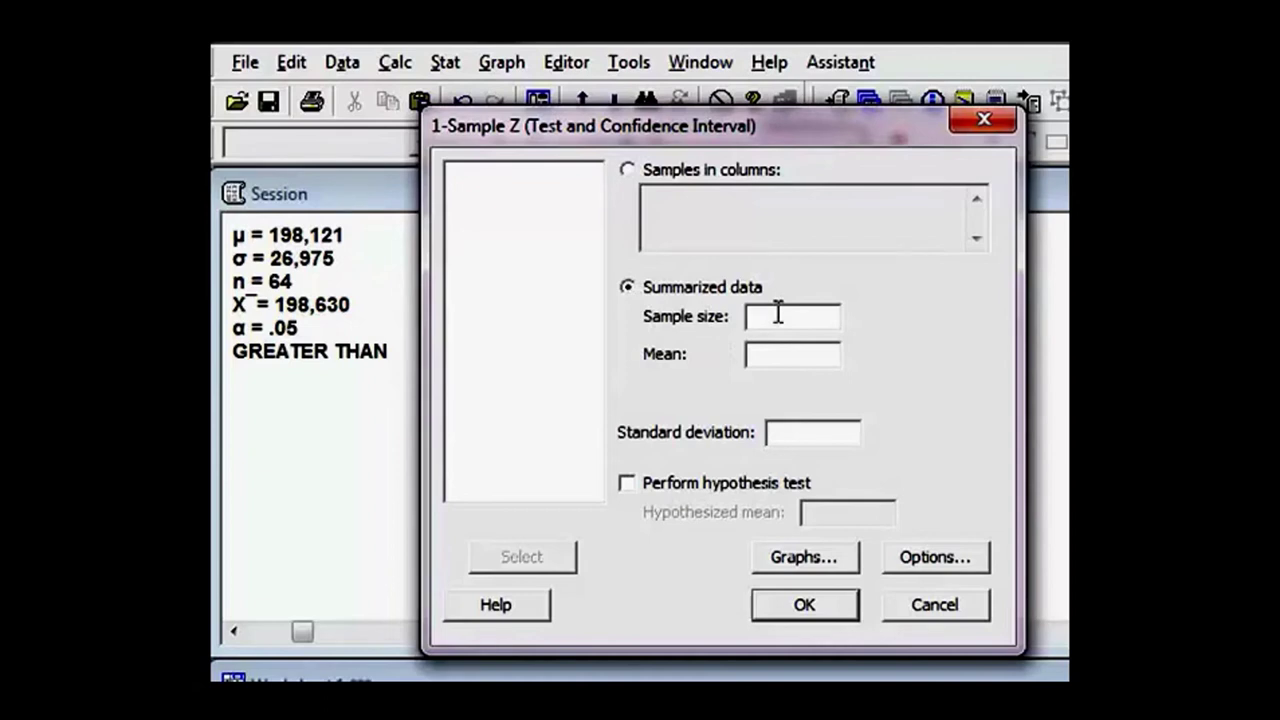
{"action": "type", "text": "64"}
{"action": "key", "text": "Tab"}
Step: Circle the summarized data fields and mark the given σ, n and x̄ values with the pen, and erase the marks
{"action": "mouse_move", "coordinate": [850, 276]}
{"action": "left_mouse_down"}
{"action": "mouse_move", "coordinate": [819, 251]}
{"action": "mouse_move", "coordinate": [761, 242]}
{"action": "mouse_move", "coordinate": [614, 264]}
{"action": "mouse_move", "coordinate": [584, 328]}
{"action": "mouse_move", "coordinate": [616, 426]}
{"action": "mouse_move", "coordinate": [651, 449]}
{"action": "mouse_move", "coordinate": [746, 468]}
{"action": "mouse_move", "coordinate": [843, 466]}
{"action": "mouse_move", "coordinate": [886, 449]}
{"action": "mouse_move", "coordinate": [904, 364]}
{"action": "mouse_move", "coordinate": [851, 276]}
{"action": "left_mouse_up"}
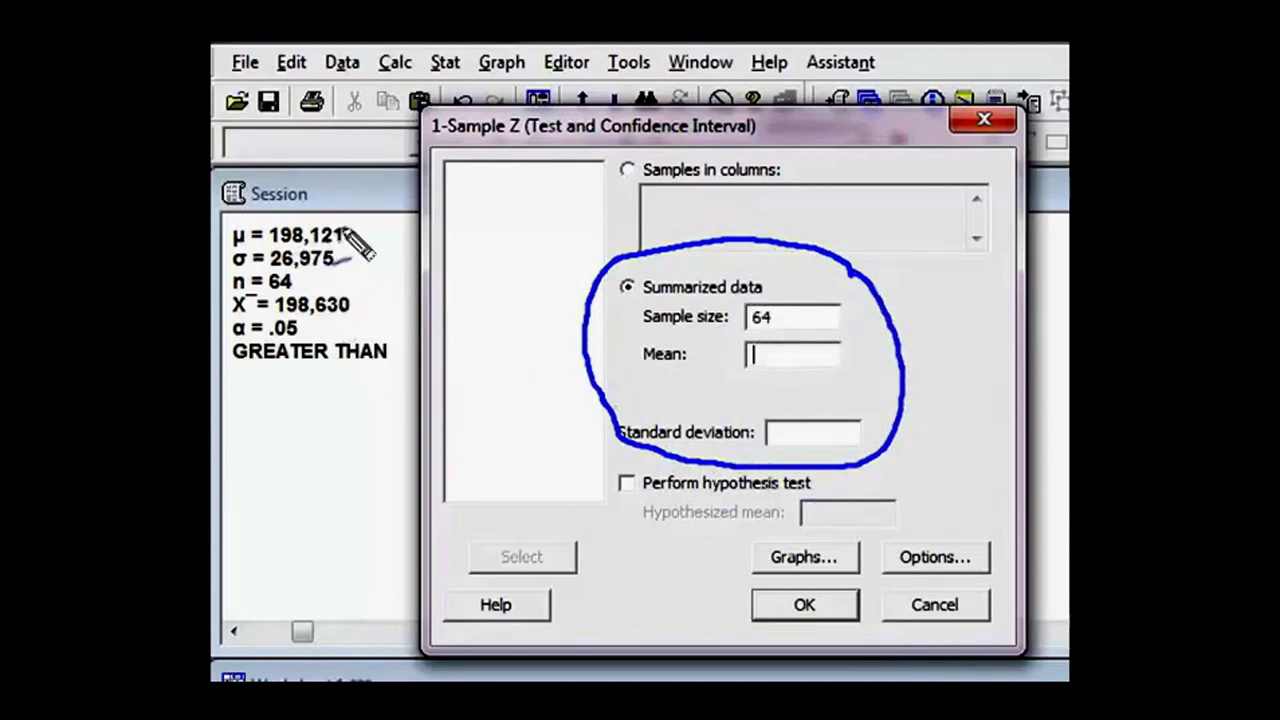
{"action": "left_click_drag", "start_coordinate": [336, 259], "coordinate": [352, 253]}
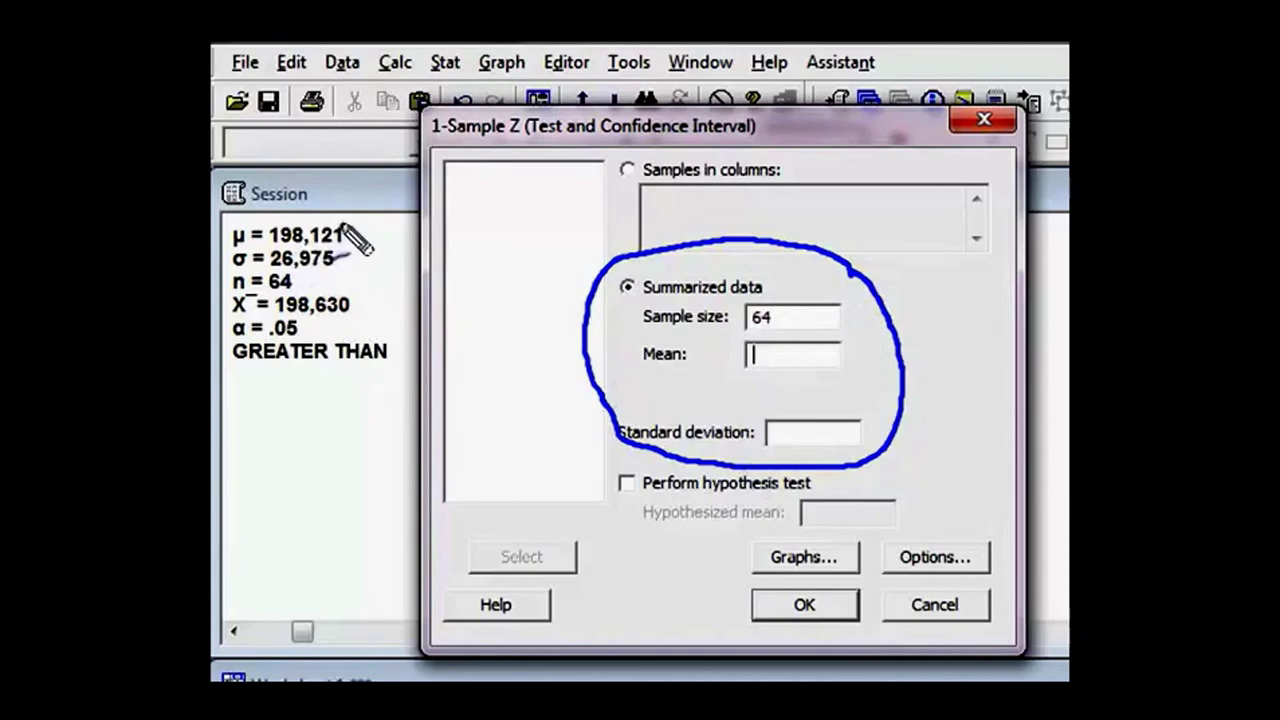
{"action": "left_click", "coordinate": [301, 282]}
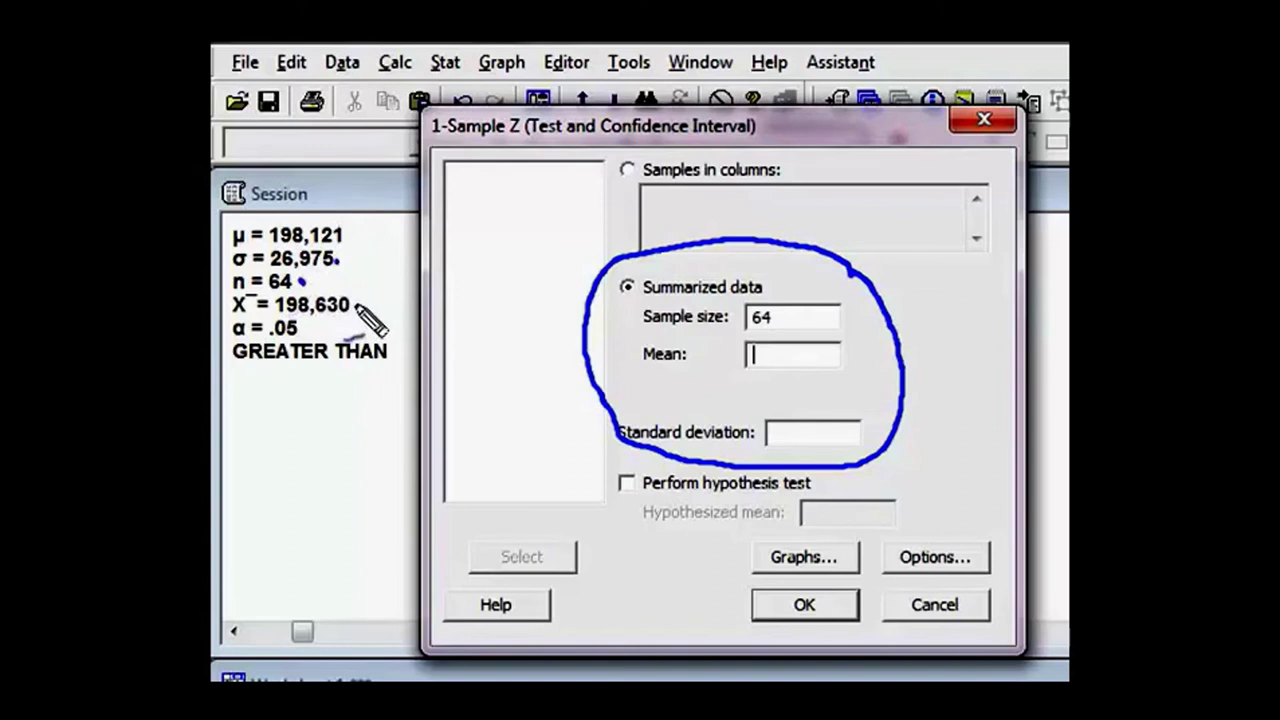
{"action": "left_click", "coordinate": [354, 304]}
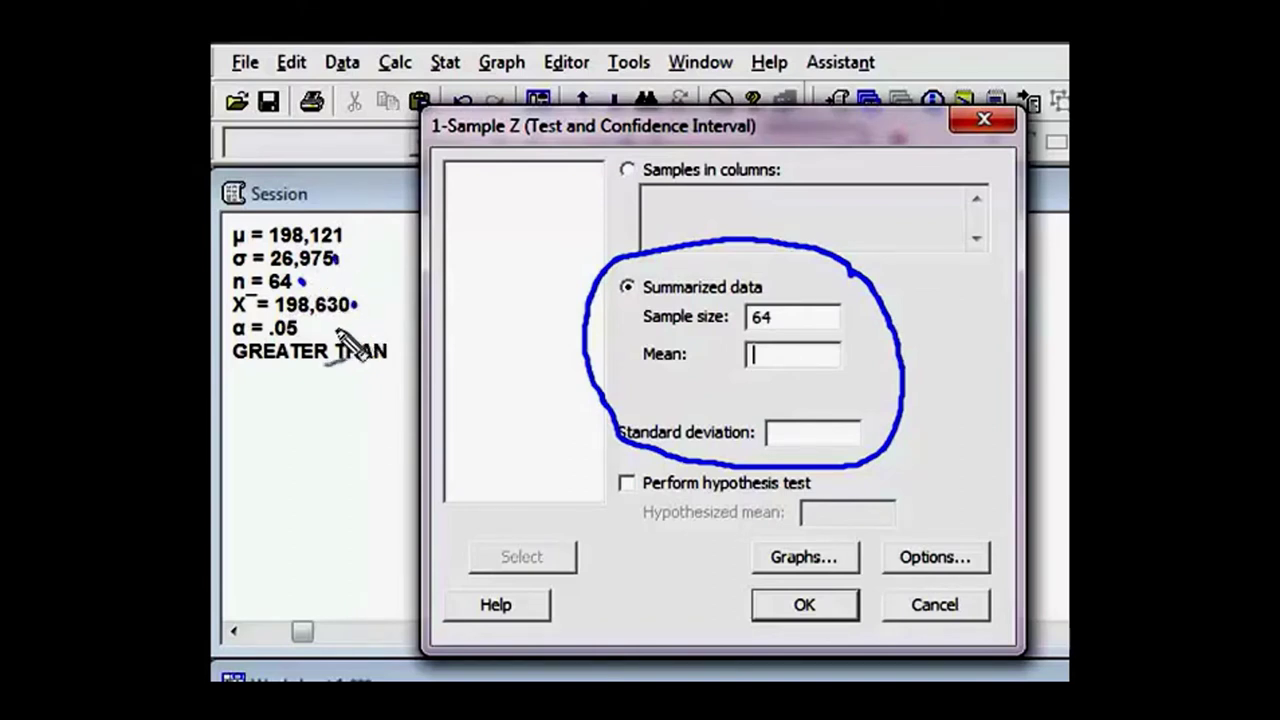
{"action": "key", "text": "Escape"}
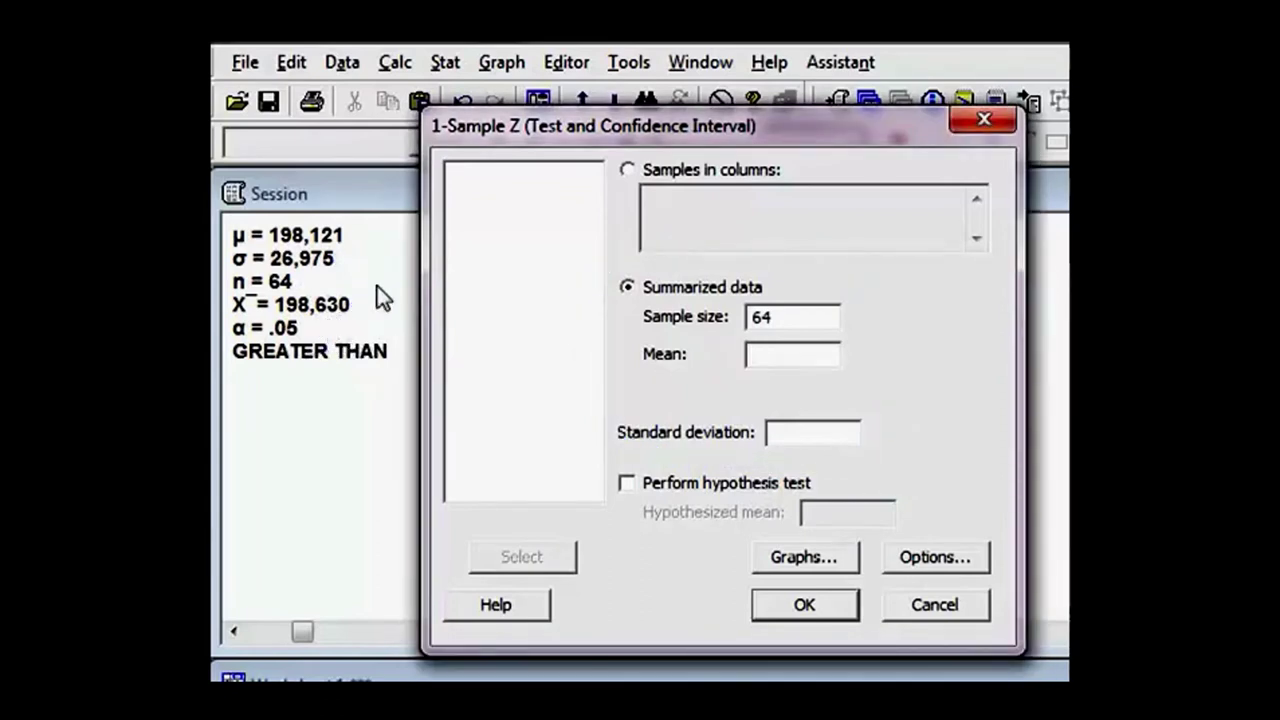
Step: Set the sample mean to 198630 and the standard deviation to 26975
{"action": "type", "text": "198630"}
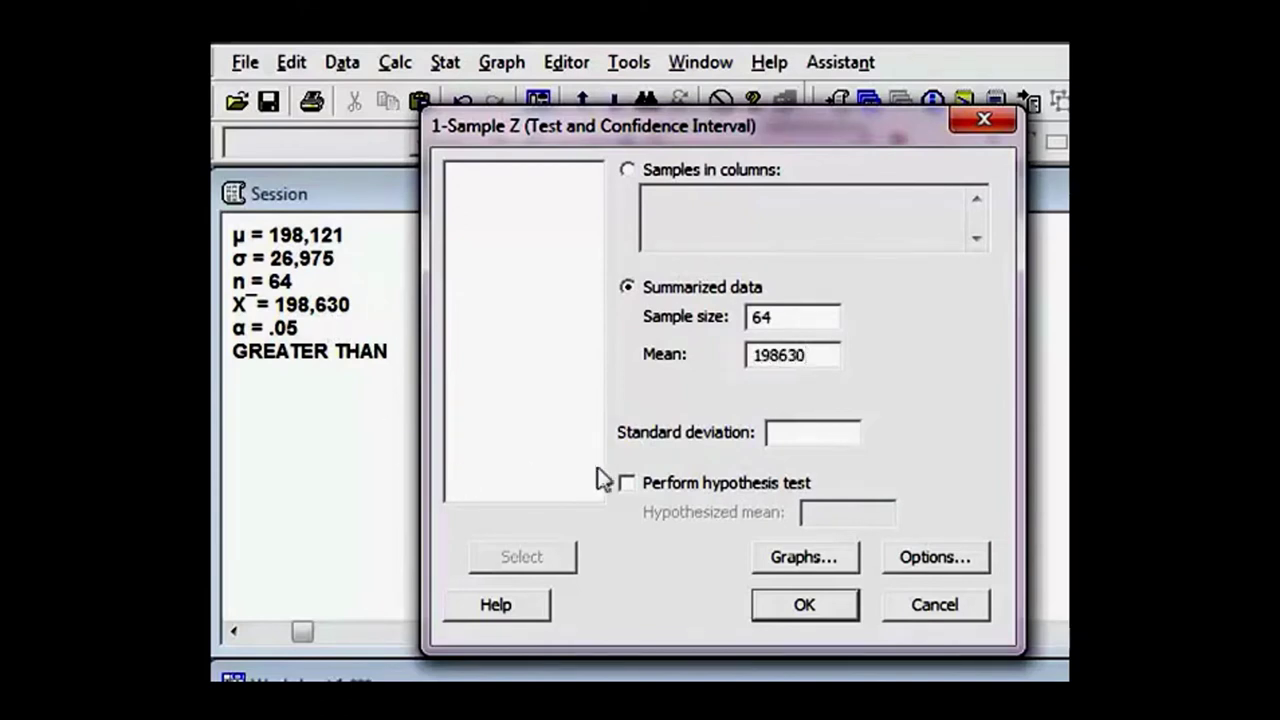
{"action": "left_click", "coordinate": [783, 434]}
{"action": "type", "text": "26975"}
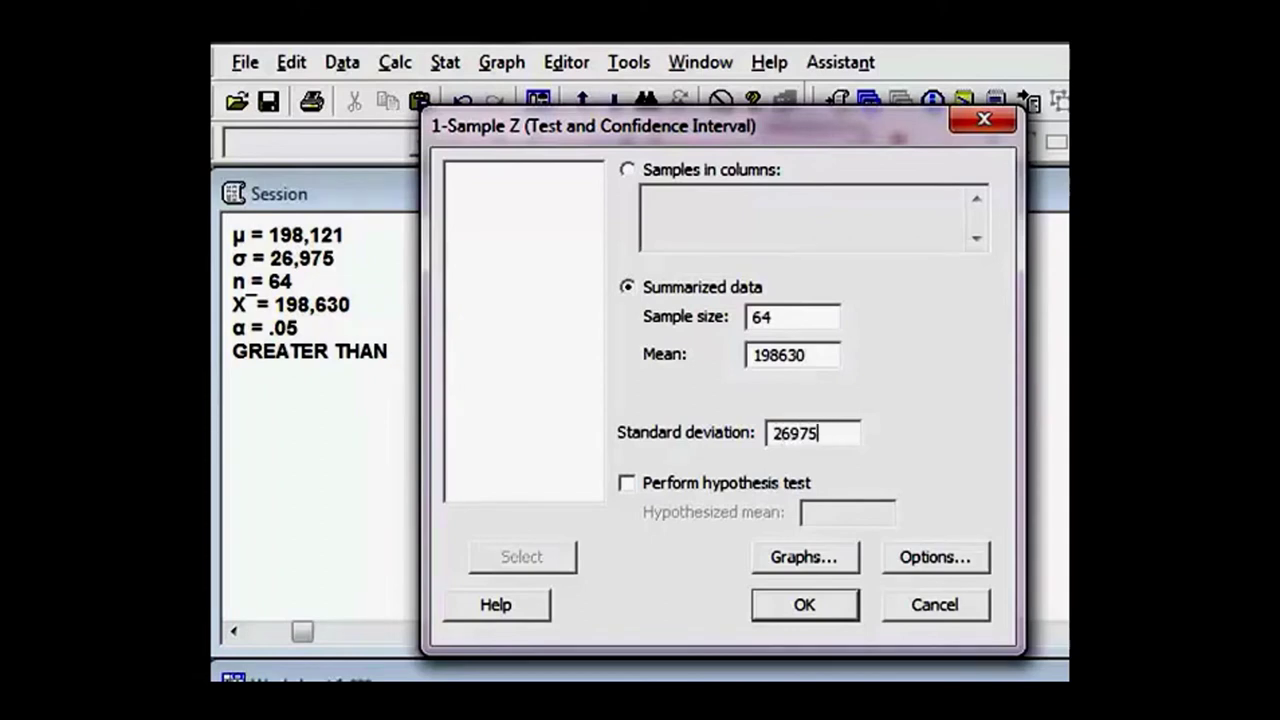
Step: Enable the hypothesis test and set the hypothesized mean to 189121
{"action": "left_click", "coordinate": [622, 483]}
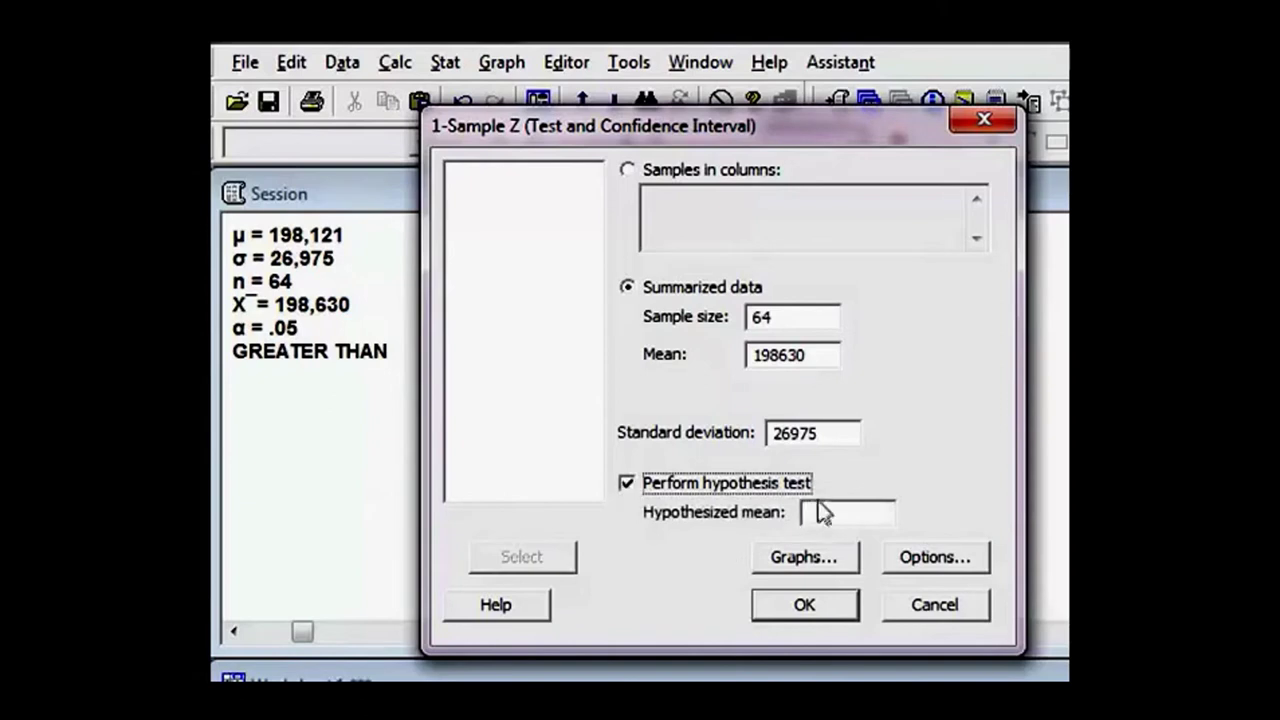
{"action": "left_click", "coordinate": [822, 510]}
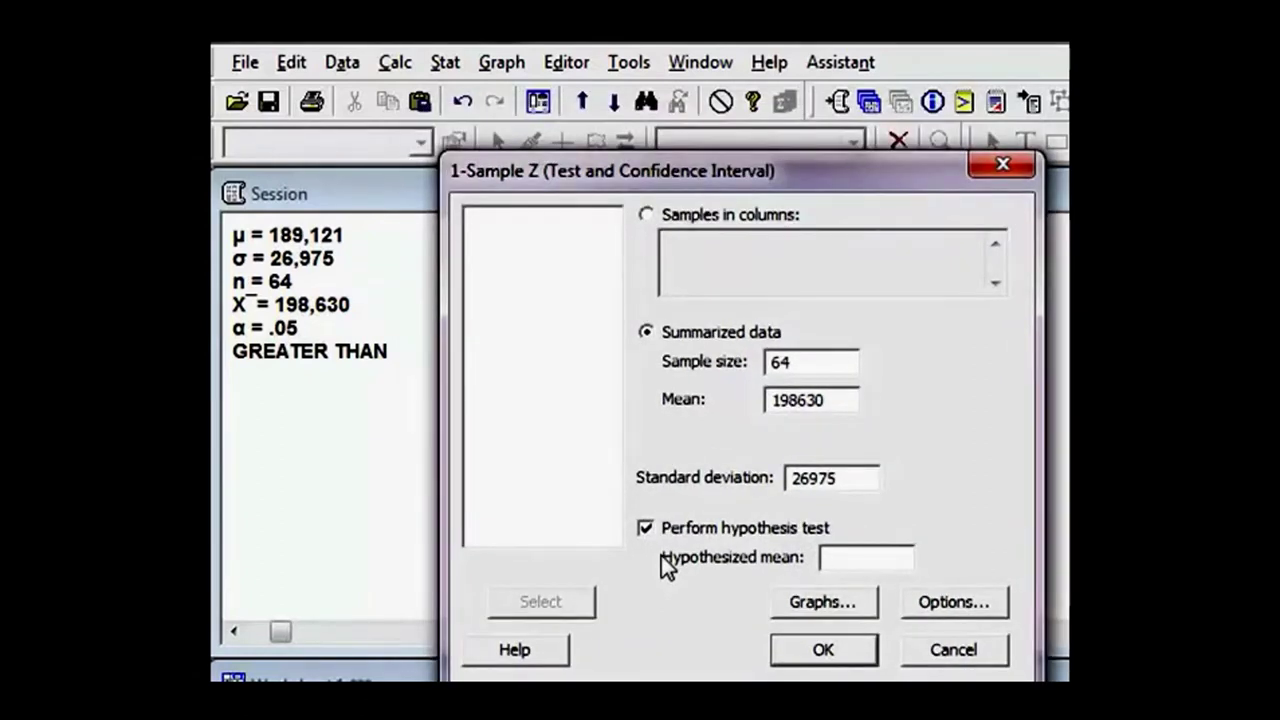
{"action": "type", "text": "189121"}
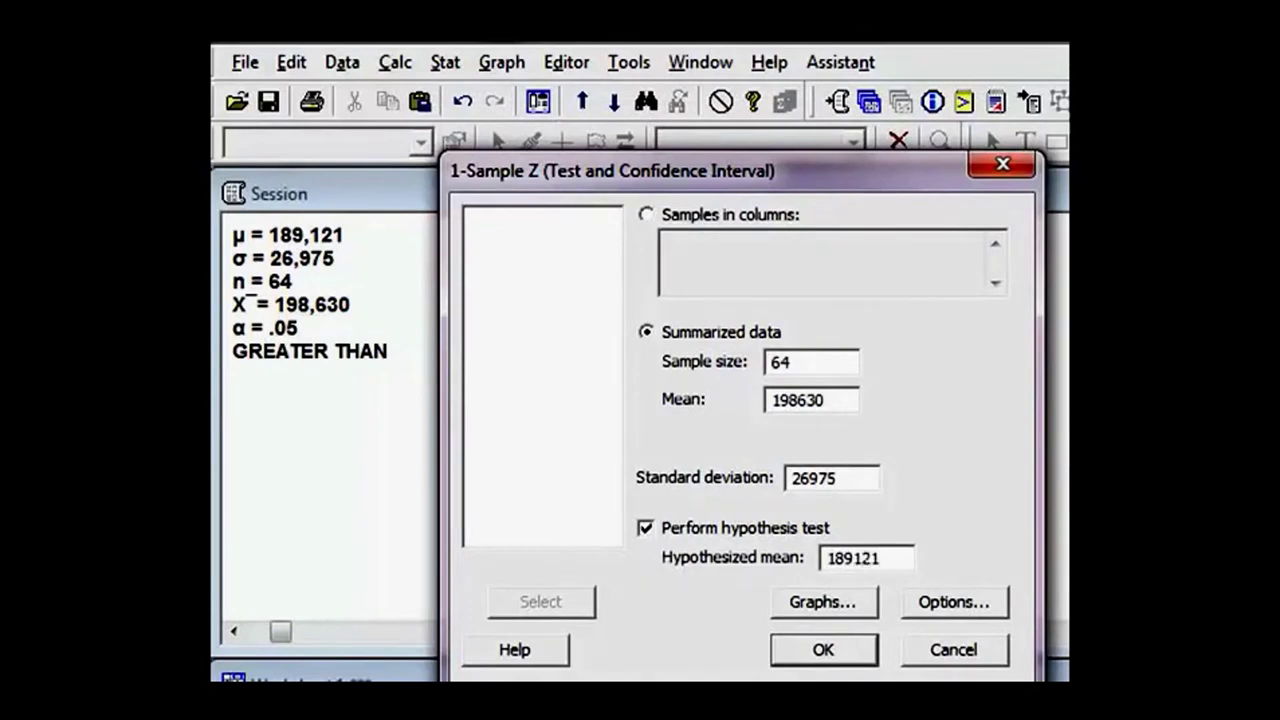
Step: Set the alternative to greater than with a 95.0 confidence level and run the 1-Sample Z test
{"action": "left_click_drag", "start_coordinate": [800, 176], "coordinate": [784, 156]}
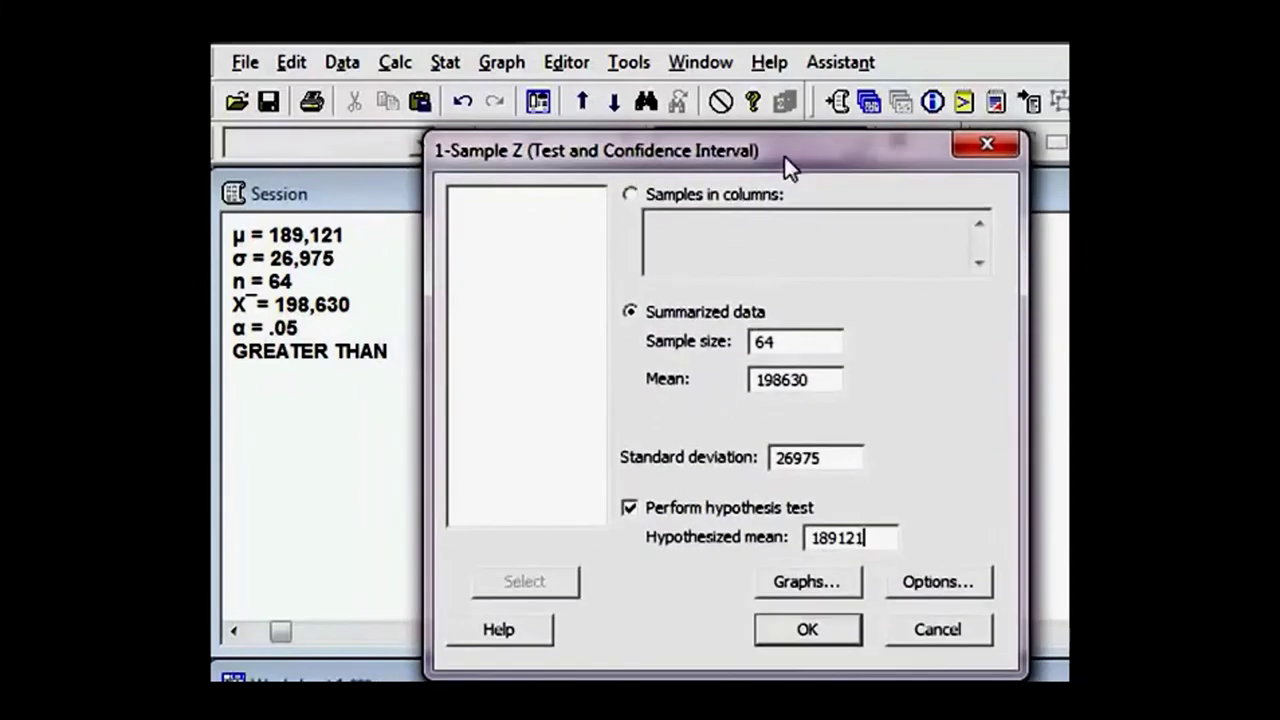
{"action": "left_click", "coordinate": [935, 583]}
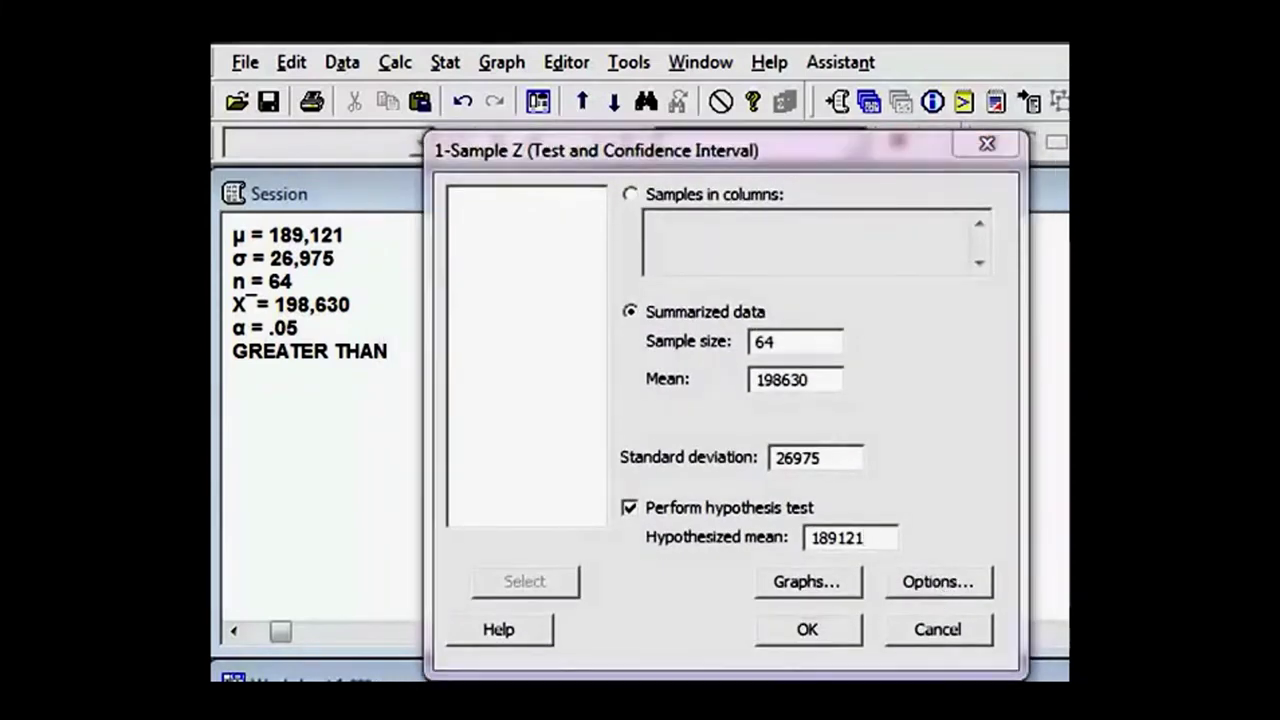
{"action": "left_click_drag", "start_coordinate": [688, 247], "coordinate": [662, 213]}
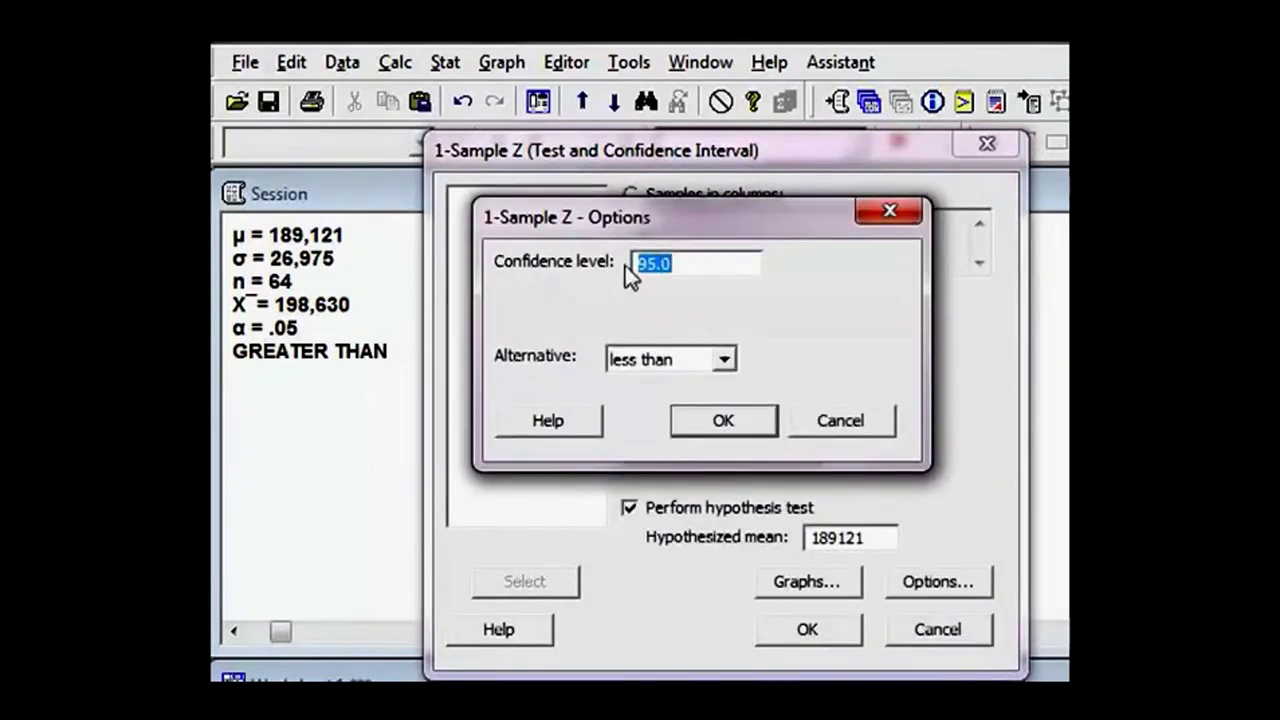
{"action": "left_click", "coordinate": [698, 266]}
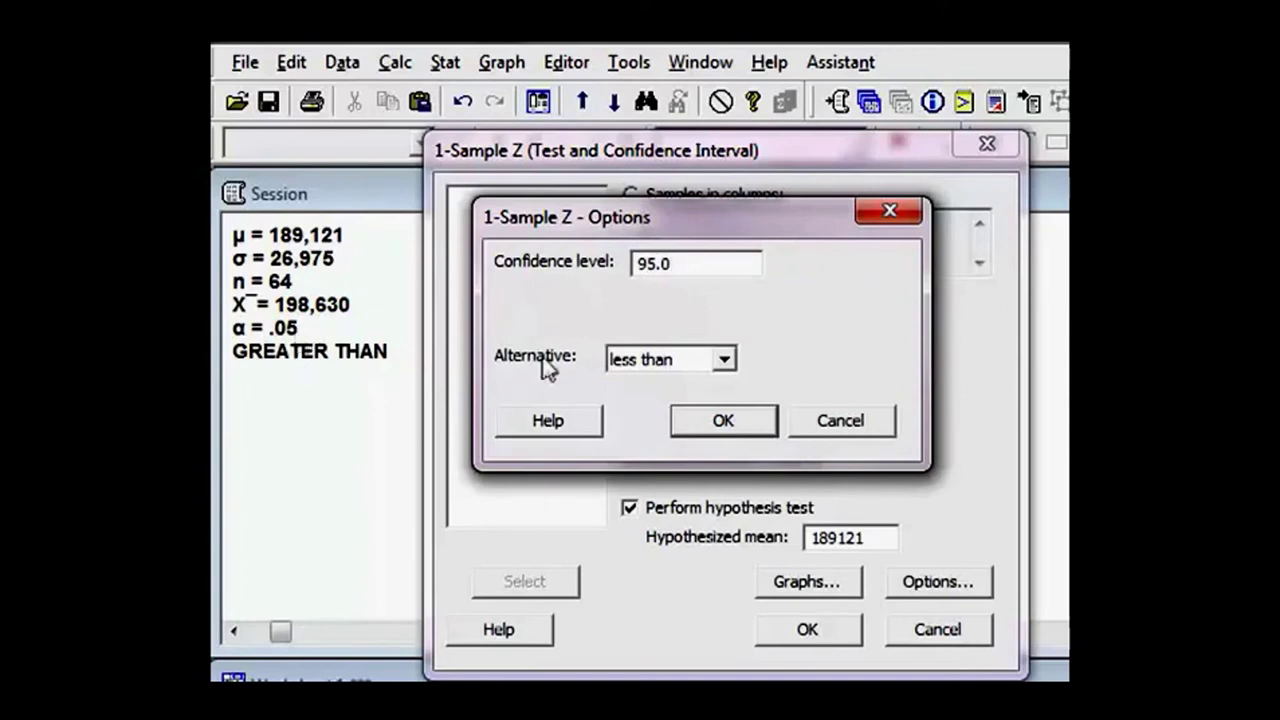
{"action": "left_click", "coordinate": [723, 360]}
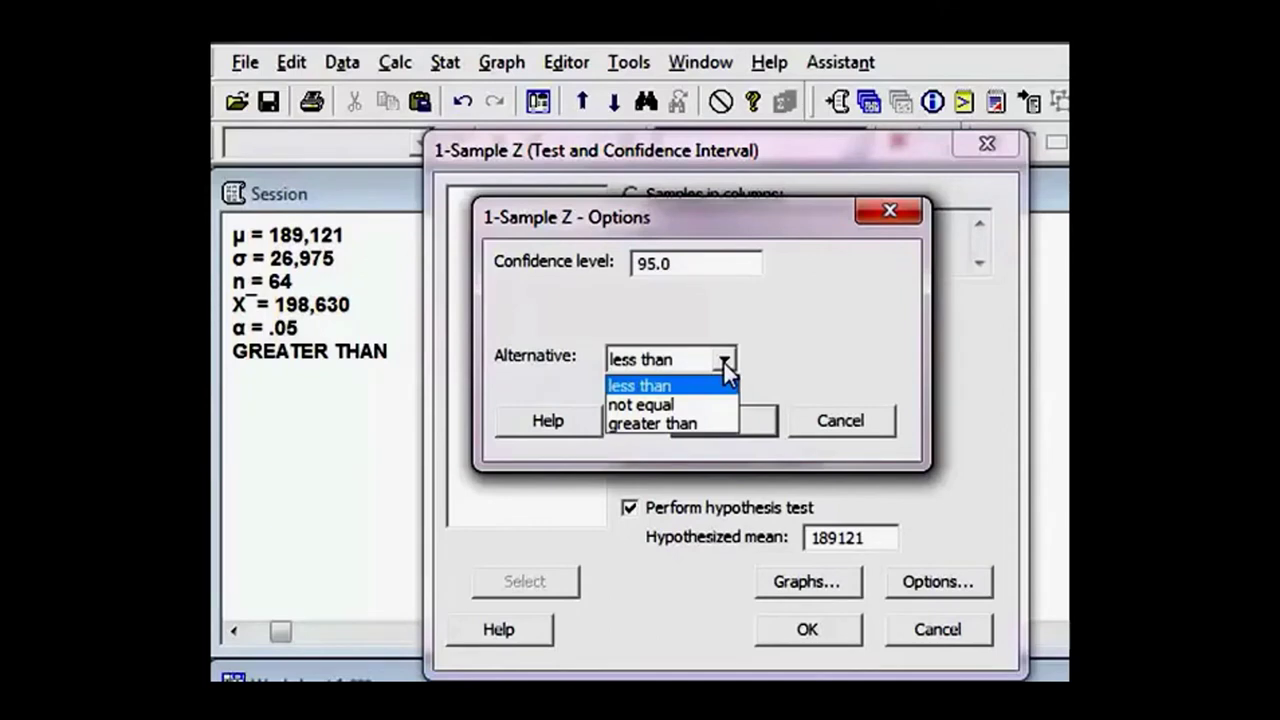
{"action": "left_click", "coordinate": [683, 426]}
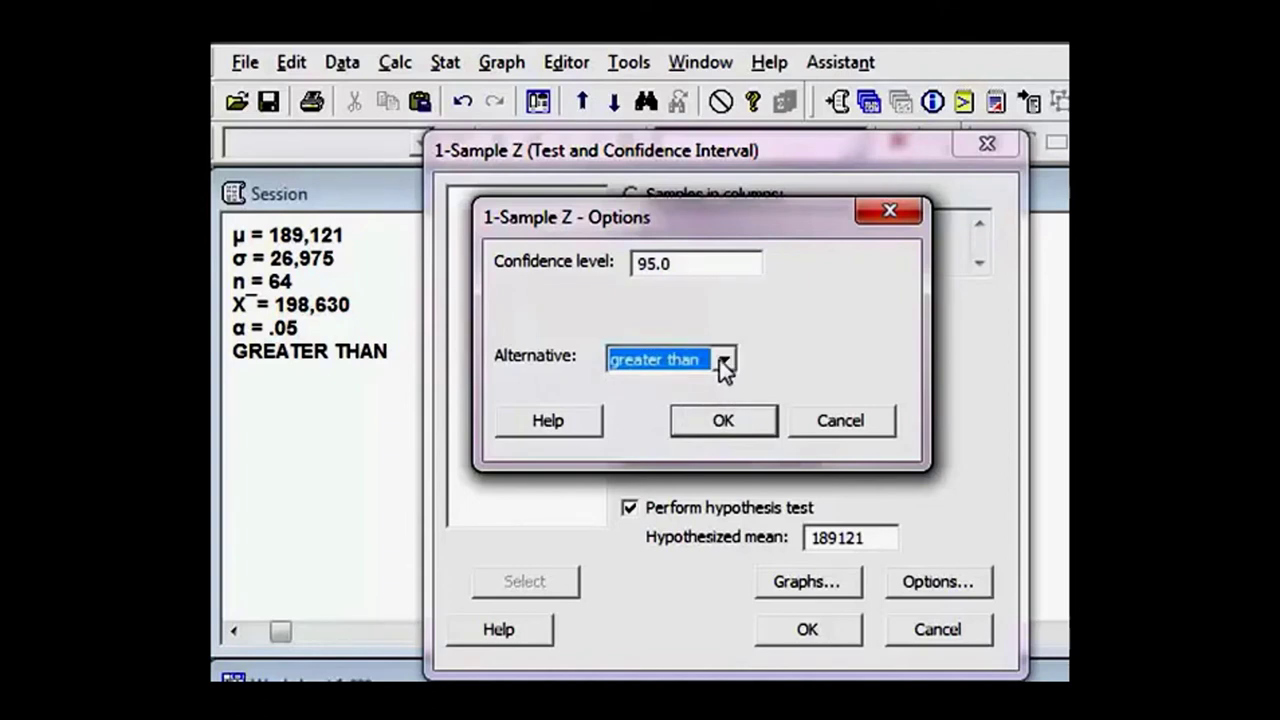
{"action": "left_click", "coordinate": [732, 423]}
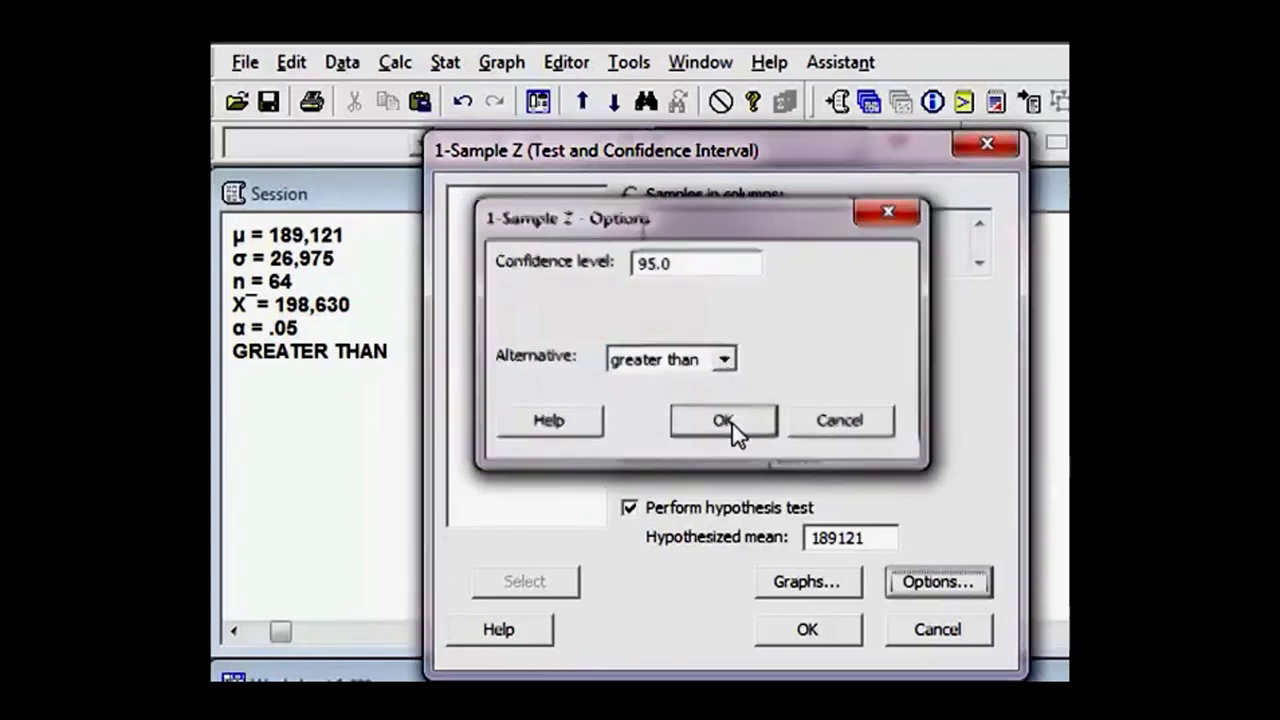
{"action": "left_click", "coordinate": [825, 632]}
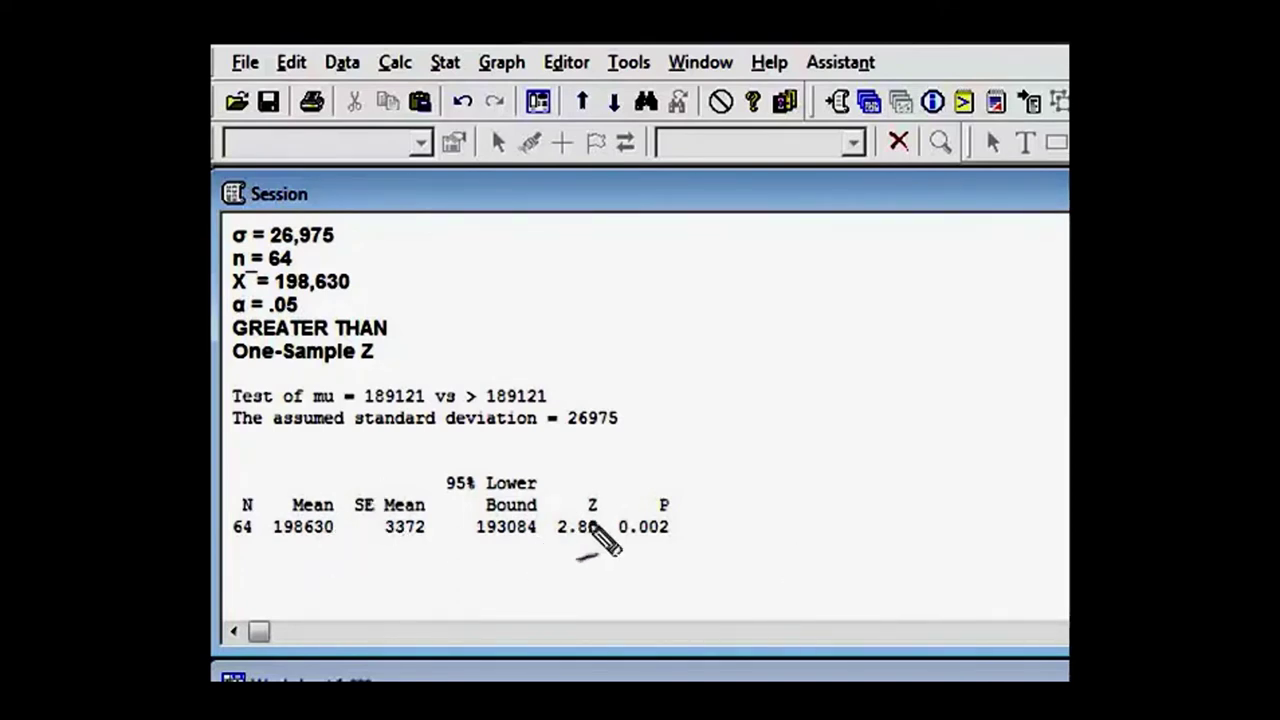
Step: Annotate the Z statistic in the output with the handwritten formula Z = (x̄ − μ)/(σ/√n), linking the given values and the result by arrows
{"action": "mouse_move", "coordinate": [607, 494]}
{"action": "left_mouse_down"}
{"action": "mouse_move", "coordinate": [556, 496]}
{"action": "mouse_move", "coordinate": [542, 524]}
{"action": "mouse_move", "coordinate": [568, 561]}
{"action": "mouse_move", "coordinate": [613, 536]}
{"action": "mouse_move", "coordinate": [612, 494]}
{"action": "mouse_move", "coordinate": [635, 504]}
{"action": "mouse_move", "coordinate": [616, 492]}
{"action": "mouse_move", "coordinate": [780, 395]}
{"action": "mouse_move", "coordinate": [770, 399]}
{"action": "mouse_move", "coordinate": [778, 379]}
{"action": "mouse_move", "coordinate": [766, 382]}
{"action": "mouse_move", "coordinate": [783, 395]}
{"action": "mouse_move", "coordinate": [773, 377]}
{"action": "mouse_move", "coordinate": [808, 384]}
{"action": "mouse_move", "coordinate": [780, 405]}
{"action": "left_mouse_up"}
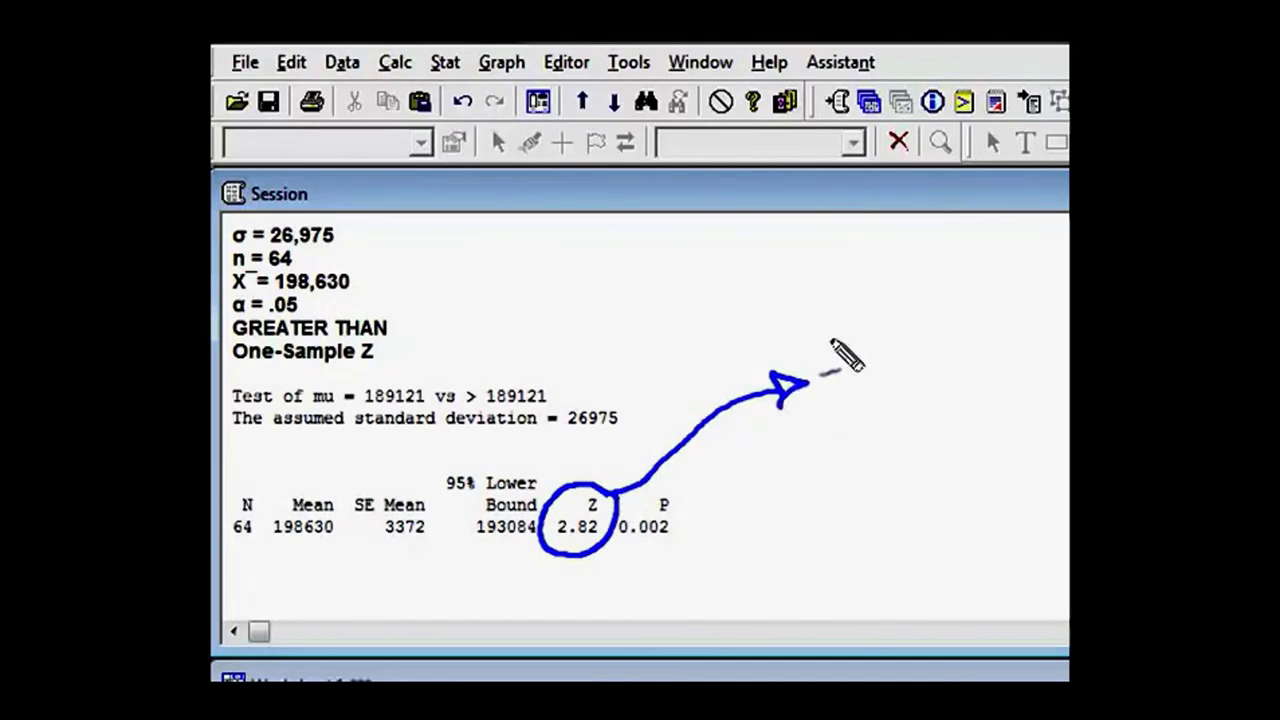
{"action": "mouse_move", "coordinate": [825, 326]}
{"action": "left_mouse_down"}
{"action": "mouse_move", "coordinate": [825, 358]}
{"action": "mouse_move", "coordinate": [897, 348]}
{"action": "mouse_move", "coordinate": [968, 316]}
{"action": "mouse_move", "coordinate": [935, 305]}
{"action": "mouse_move", "coordinate": [951, 330]}
{"action": "mouse_move", "coordinate": [960, 303]}
{"action": "mouse_move", "coordinate": [933, 329]}
{"action": "mouse_move", "coordinate": [937, 291]}
{"action": "mouse_move", "coordinate": [958, 290]}
{"action": "mouse_move", "coordinate": [947, 301]}
{"action": "mouse_move", "coordinate": [967, 316]}
{"action": "mouse_move", "coordinate": [1026, 336]}
{"action": "left_mouse_up"}
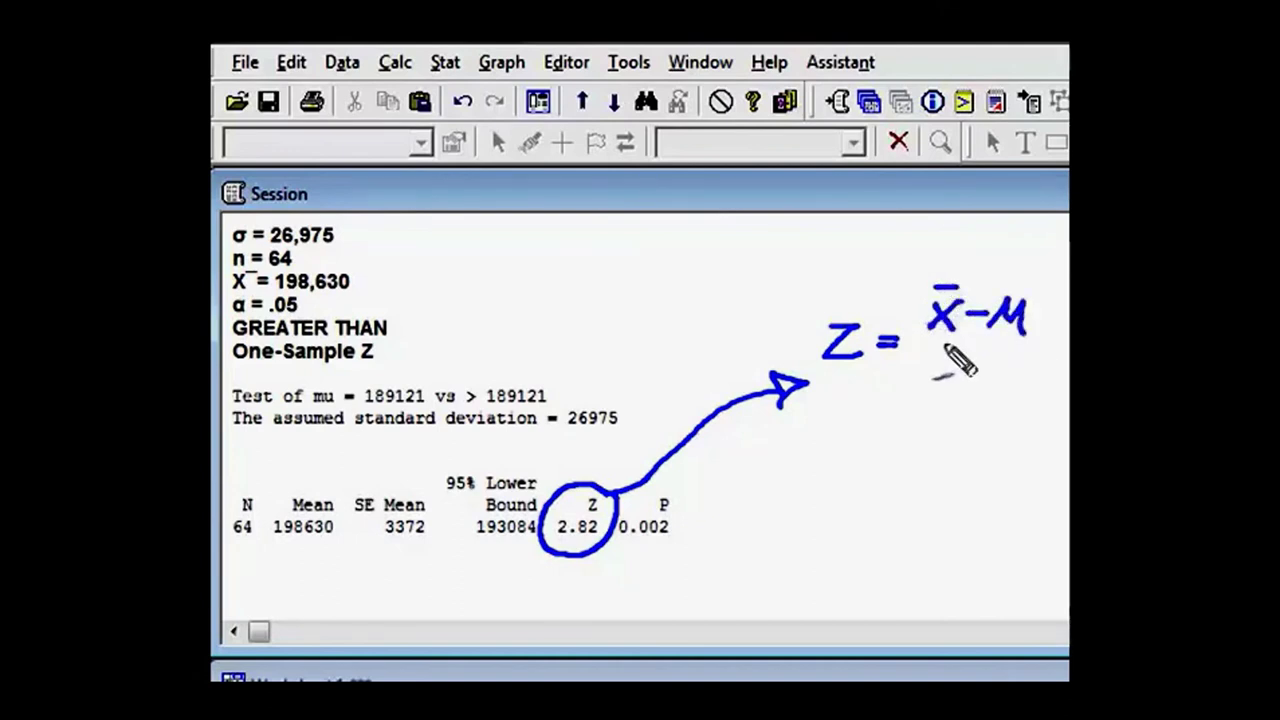
{"action": "left_click_drag", "start_coordinate": [924, 346], "coordinate": [1028, 345]}
{"action": "mouse_move", "coordinate": [966, 372]}
{"action": "left_mouse_down"}
{"action": "mouse_move", "coordinate": [944, 372]}
{"action": "mouse_move", "coordinate": [995, 366]}
{"action": "left_mouse_up"}
{"action": "left_click_drag", "start_coordinate": [922, 406], "coordinate": [1000, 406]}
{"action": "mouse_move", "coordinate": [916, 452]}
{"action": "left_mouse_down"}
{"action": "mouse_move", "coordinate": [942, 470]}
{"action": "mouse_move", "coordinate": [956, 420]}
{"action": "mouse_move", "coordinate": [966, 428]}
{"action": "mouse_move", "coordinate": [982, 462]}
{"action": "left_mouse_up"}
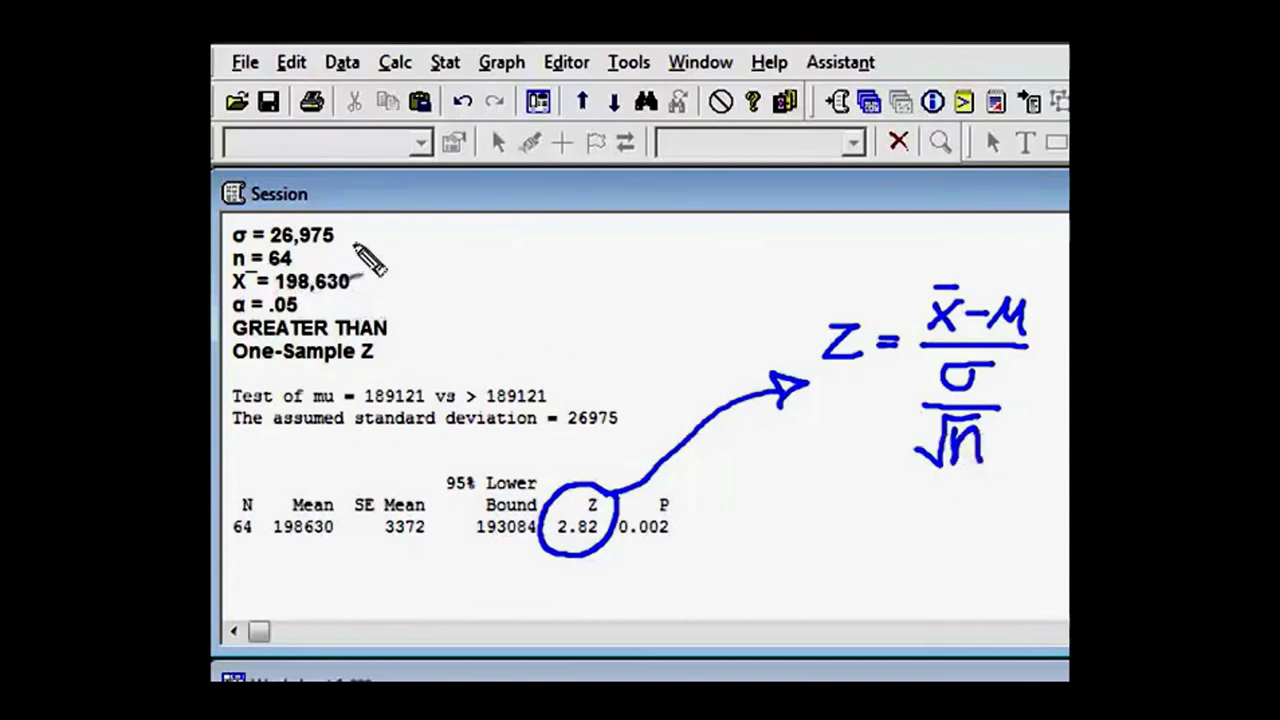
{"action": "mouse_move", "coordinate": [318, 286]}
{"action": "left_mouse_down"}
{"action": "mouse_move", "coordinate": [383, 272]}
{"action": "mouse_move", "coordinate": [752, 322]}
{"action": "mouse_move", "coordinate": [746, 351]}
{"action": "left_mouse_up"}
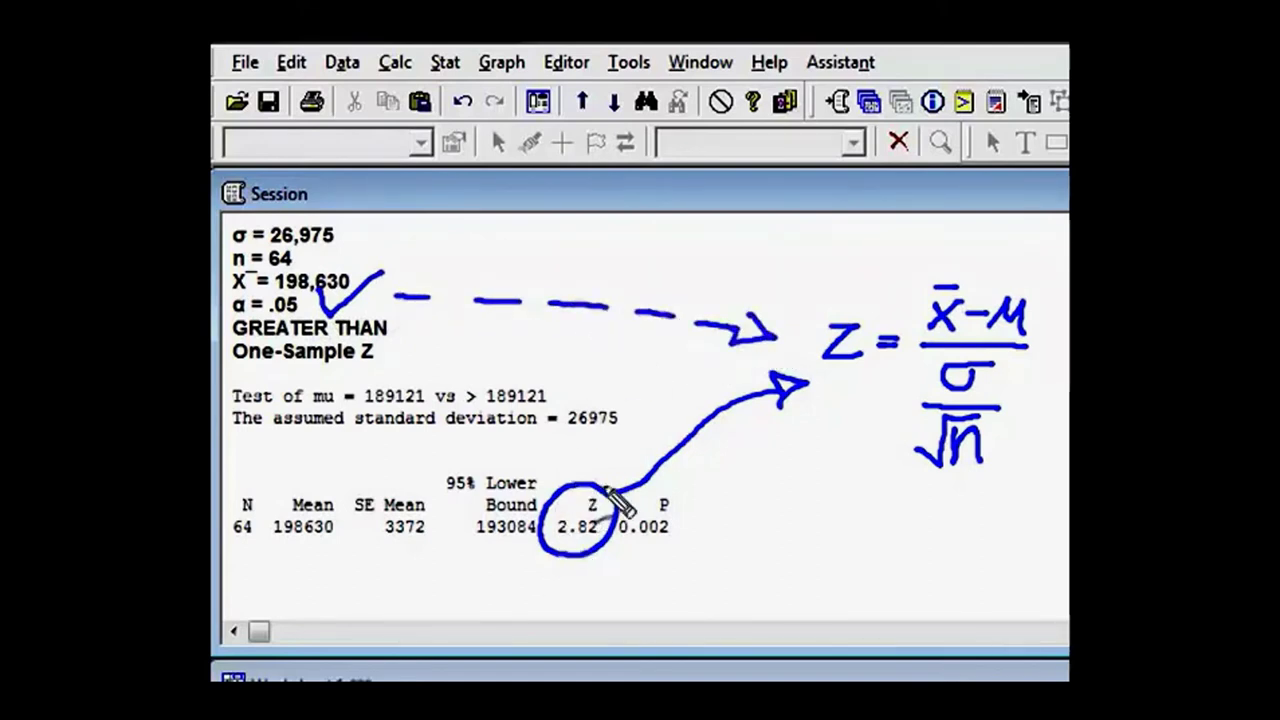
{"action": "mouse_move", "coordinate": [610, 490]}
{"action": "left_mouse_down"}
{"action": "mouse_move", "coordinate": [548, 488]}
{"action": "mouse_move", "coordinate": [537, 543]}
{"action": "mouse_move", "coordinate": [599, 550]}
{"action": "mouse_move", "coordinate": [625, 507]}
{"action": "left_mouse_up"}
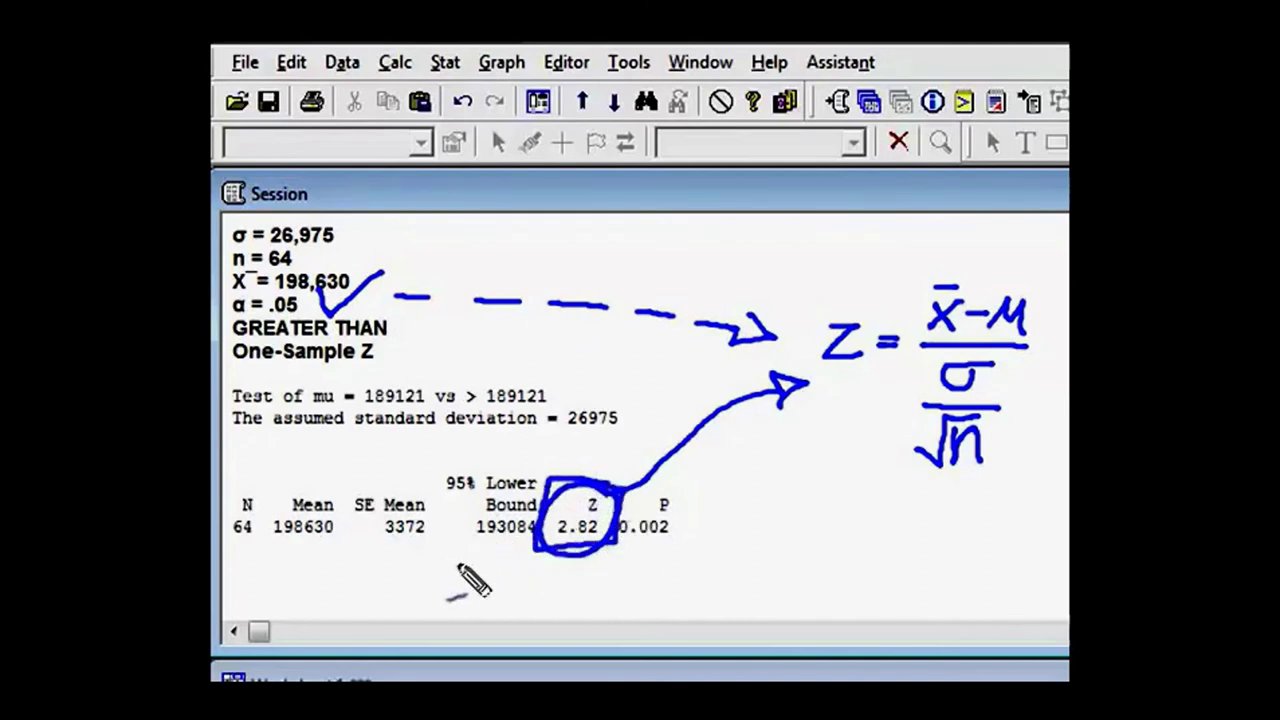
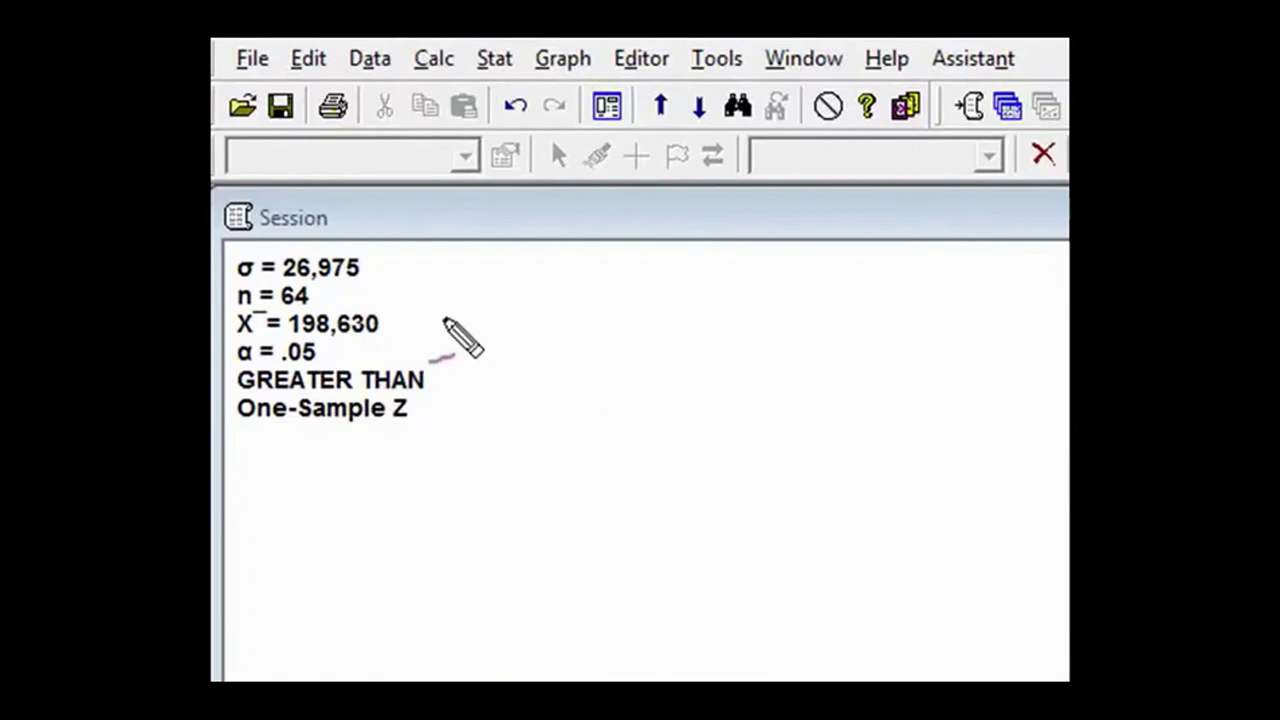
Step: Circle the given data and sketch a distribution curve on a baseline, cut by a vertical line labelled "Z = test stat."
{"action": "mouse_move", "coordinate": [432, 310]}
{"action": "left_mouse_down"}
{"action": "mouse_move", "coordinate": [346, 225]}
{"action": "mouse_move", "coordinate": [267, 232]}
{"action": "mouse_move", "coordinate": [242, 245]}
{"action": "mouse_move", "coordinate": [214, 306]}
{"action": "left_mouse_up"}
{"action": "mouse_move", "coordinate": [212, 378]}
{"action": "left_mouse_down"}
{"action": "mouse_move", "coordinate": [229, 434]}
{"action": "mouse_move", "coordinate": [314, 463]}
{"action": "mouse_move", "coordinate": [437, 417]}
{"action": "mouse_move", "coordinate": [470, 238]}
{"action": "left_mouse_up"}
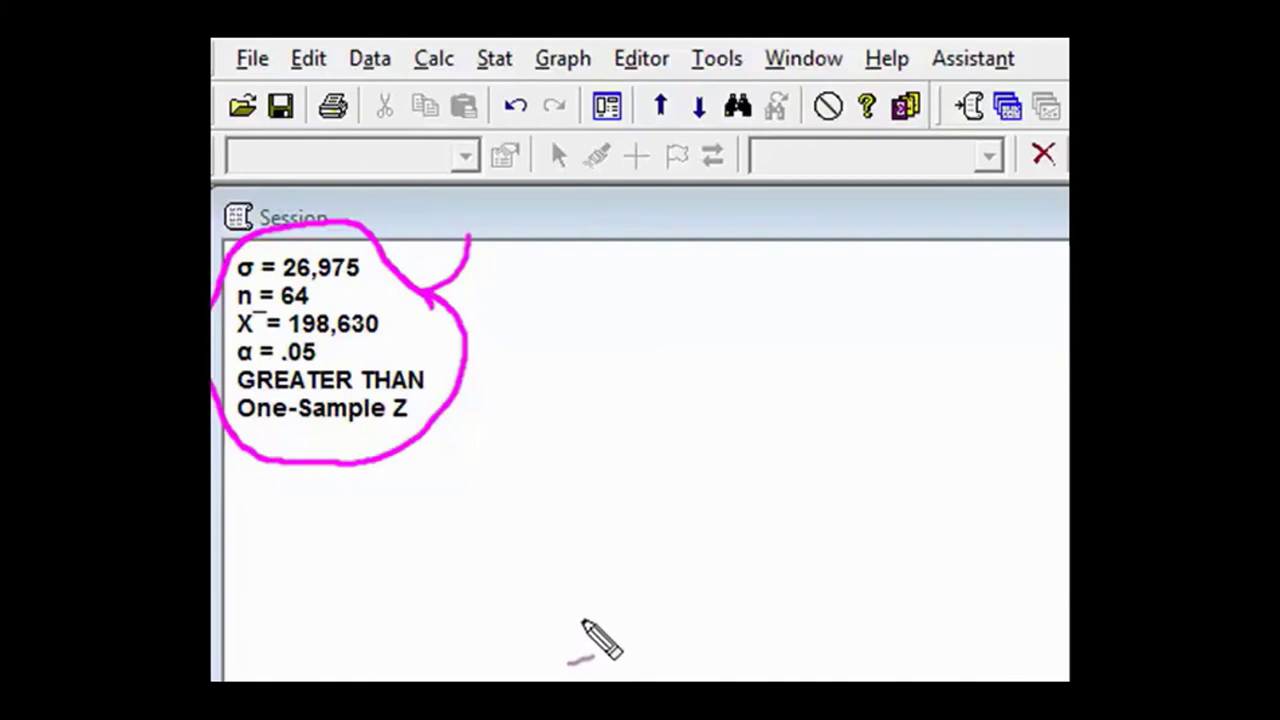
{"action": "mouse_move", "coordinate": [580, 622]}
{"action": "left_mouse_down"}
{"action": "mouse_move", "coordinate": [758, 624]}
{"action": "mouse_move", "coordinate": [768, 599]}
{"action": "mouse_move", "coordinate": [654, 419]}
{"action": "mouse_move", "coordinate": [674, 397]}
{"action": "mouse_move", "coordinate": [786, 406]}
{"action": "mouse_move", "coordinate": [857, 388]}
{"action": "left_mouse_up"}
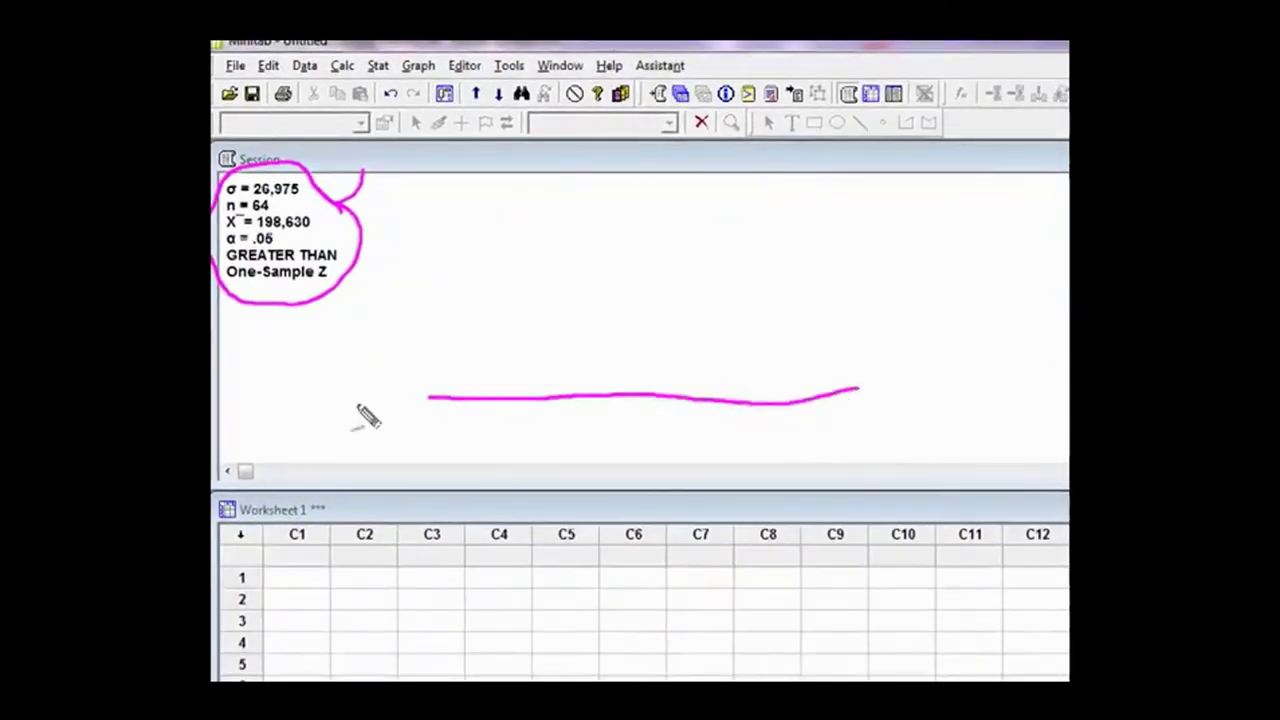
{"action": "mouse_move", "coordinate": [335, 390]}
{"action": "left_mouse_down"}
{"action": "mouse_move", "coordinate": [381, 398]}
{"action": "mouse_move", "coordinate": [458, 373]}
{"action": "mouse_move", "coordinate": [668, 255]}
{"action": "mouse_move", "coordinate": [755, 367]}
{"action": "mouse_move", "coordinate": [885, 388]}
{"action": "left_mouse_up"}
{"action": "mouse_move", "coordinate": [707, 288]}
{"action": "left_mouse_down"}
{"action": "mouse_move", "coordinate": [711, 252]}
{"action": "mouse_move", "coordinate": [677, 397]}
{"action": "mouse_move", "coordinate": [643, 410]}
{"action": "mouse_move", "coordinate": [642, 432]}
{"action": "mouse_move", "coordinate": [661, 418]}
{"action": "left_mouse_up"}
{"action": "mouse_move", "coordinate": [649, 425]}
{"action": "left_mouse_down"}
{"action": "mouse_move", "coordinate": [637, 469]}
{"action": "mouse_move", "coordinate": [620, 447]}
{"action": "mouse_move", "coordinate": [660, 466]}
{"action": "mouse_move", "coordinate": [678, 466]}
{"action": "mouse_move", "coordinate": [672, 454]}
{"action": "mouse_move", "coordinate": [702, 456]}
{"action": "mouse_move", "coordinate": [706, 469]}
{"action": "mouse_move", "coordinate": [748, 468]}
{"action": "left_mouse_up"}
{"action": "mouse_move", "coordinate": [764, 448]}
{"action": "left_mouse_down"}
{"action": "mouse_move", "coordinate": [763, 468]}
{"action": "mouse_move", "coordinate": [775, 455]}
{"action": "left_mouse_up"}
{"action": "left_click", "coordinate": [771, 467]}
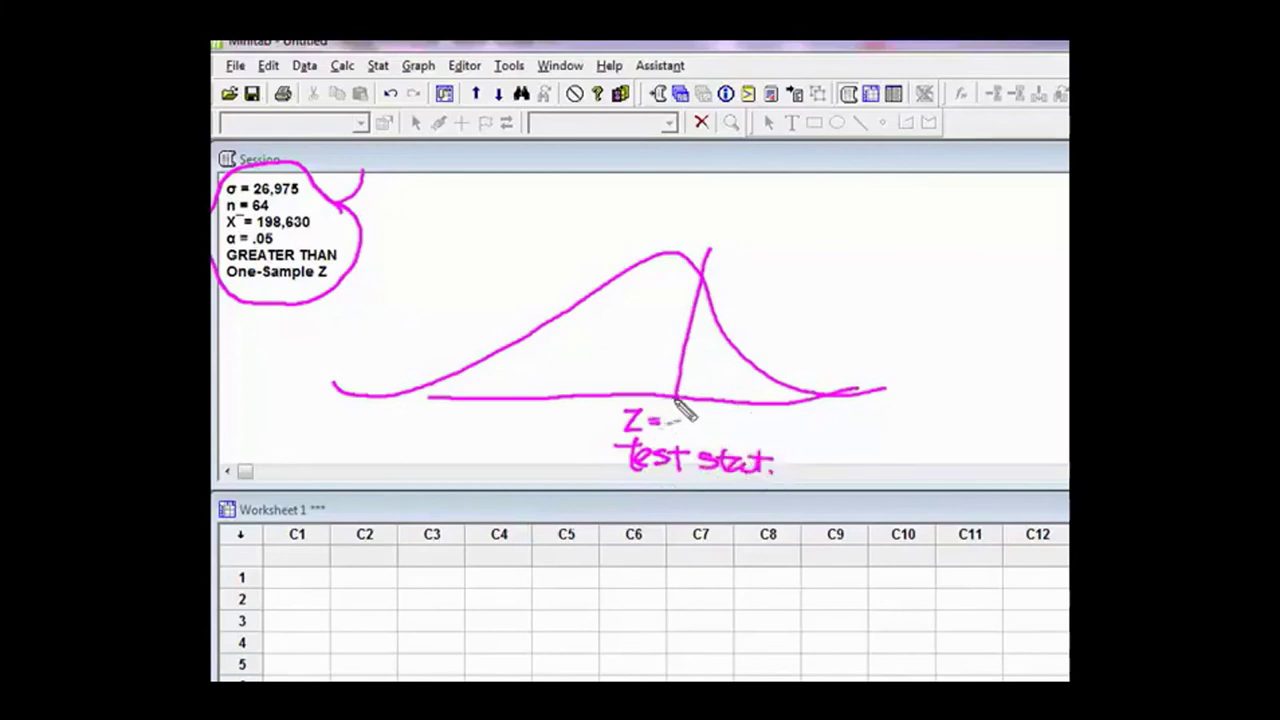
Step: Shade the area under the curve to the right of the Z line, circle the Z label and draw an outward arrow
{"action": "mouse_move", "coordinate": [694, 316]}
{"action": "left_mouse_down"}
{"action": "mouse_move", "coordinate": [716, 316]}
{"action": "mouse_move", "coordinate": [740, 362]}
{"action": "left_mouse_up"}
{"action": "mouse_move", "coordinate": [686, 377]}
{"action": "left_mouse_down"}
{"action": "mouse_move", "coordinate": [751, 385]}
{"action": "mouse_move", "coordinate": [726, 402]}
{"action": "mouse_move", "coordinate": [792, 402]}
{"action": "left_mouse_up"}
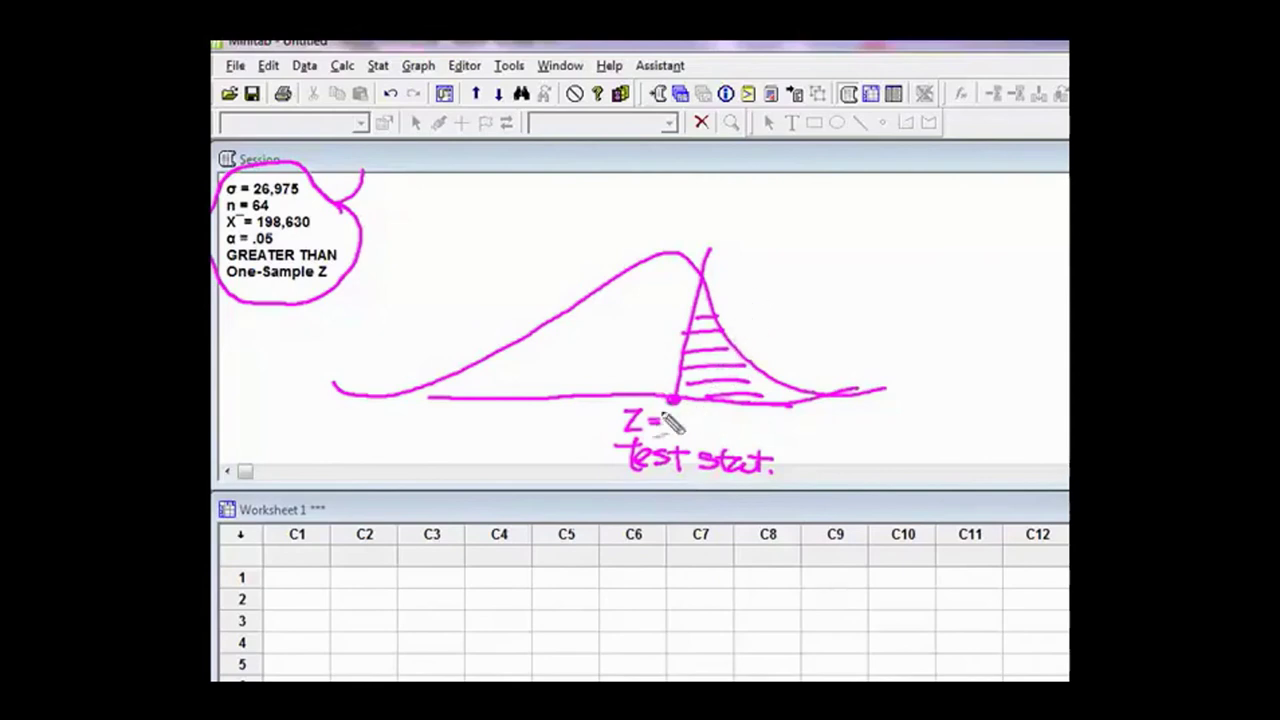
{"action": "mouse_move", "coordinate": [648, 405]}
{"action": "left_mouse_down"}
{"action": "mouse_move", "coordinate": [608, 428]}
{"action": "mouse_move", "coordinate": [615, 444]}
{"action": "mouse_move", "coordinate": [664, 450]}
{"action": "mouse_move", "coordinate": [682, 423]}
{"action": "mouse_move", "coordinate": [659, 396]}
{"action": "mouse_move", "coordinate": [690, 408]}
{"action": "mouse_move", "coordinate": [730, 382]}
{"action": "mouse_move", "coordinate": [834, 309]}
{"action": "mouse_move", "coordinate": [821, 286]}
{"action": "mouse_move", "coordinate": [831, 320]}
{"action": "left_mouse_up"}
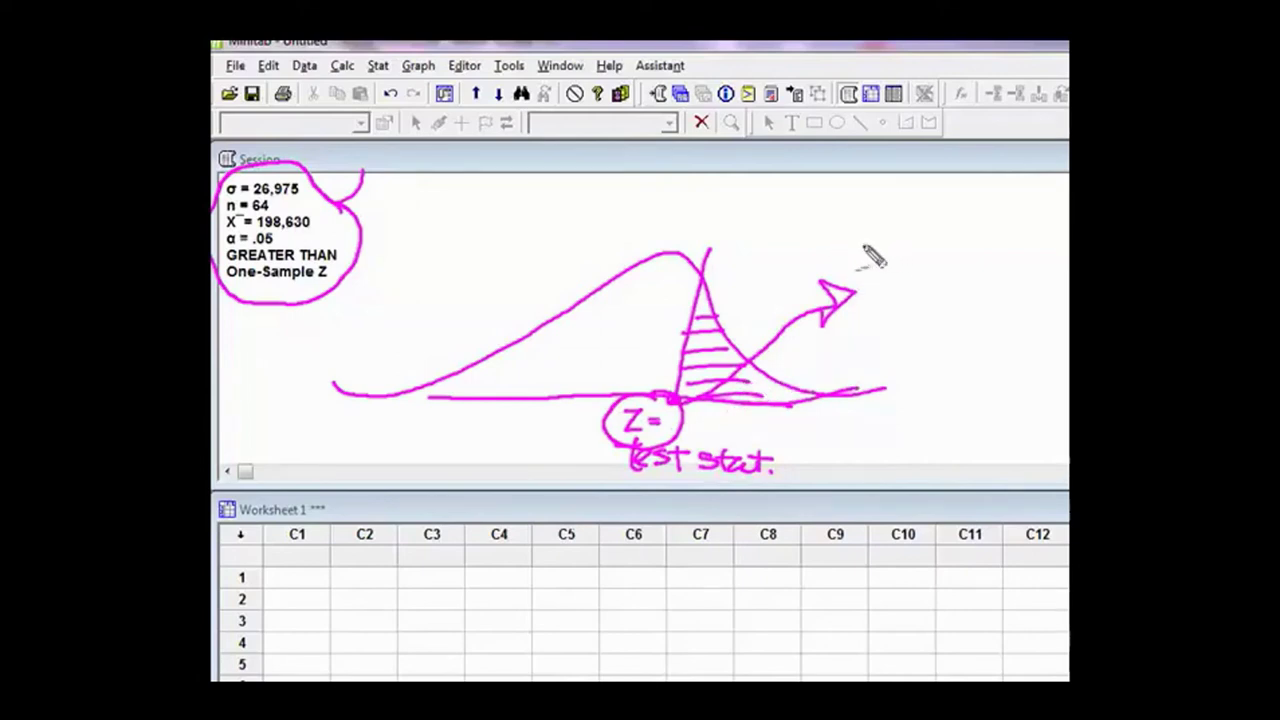
Step: Write "area under curve – .5000" with a smiley beside the arrow, circle the note, and clear all annotations
{"action": "mouse_move", "coordinate": [858, 236]}
{"action": "left_mouse_down"}
{"action": "mouse_move", "coordinate": [1010, 253]}
{"action": "mouse_move", "coordinate": [1066, 240]}
{"action": "left_mouse_up"}
{"action": "mouse_move", "coordinate": [960, 277]}
{"action": "left_mouse_down"}
{"action": "mouse_move", "coordinate": [1000, 270]}
{"action": "mouse_move", "coordinate": [1044, 295]}
{"action": "left_mouse_up"}
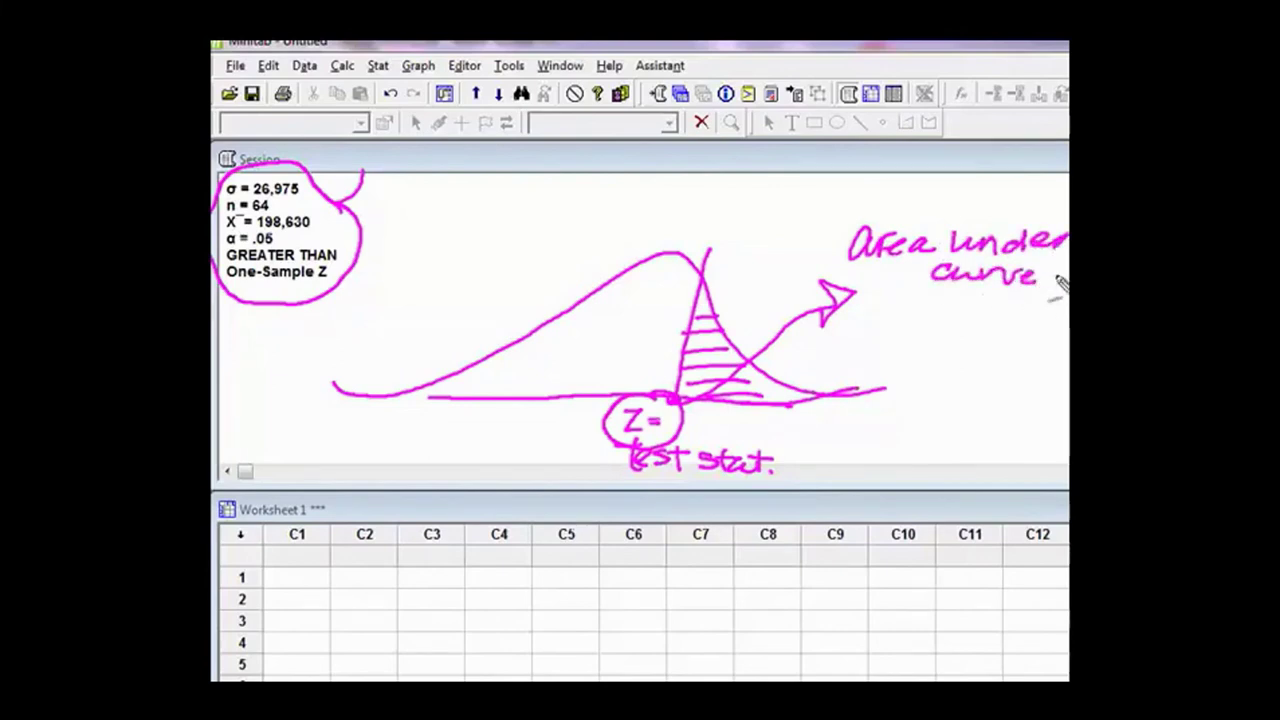
{"action": "left_click", "coordinate": [929, 347]}
{"action": "mouse_move", "coordinate": [955, 320]}
{"action": "left_mouse_down"}
{"action": "mouse_move", "coordinate": [960, 346]}
{"action": "mouse_move", "coordinate": [975, 320]}
{"action": "mouse_move", "coordinate": [1023, 346]}
{"action": "mouse_move", "coordinate": [1034, 330]}
{"action": "mouse_move", "coordinate": [1032, 346]}
{"action": "left_mouse_up"}
{"action": "left_click_drag", "start_coordinate": [918, 370], "coordinate": [1062, 390]}
{"action": "left_click_drag", "start_coordinate": [951, 402], "coordinate": [946, 422]}
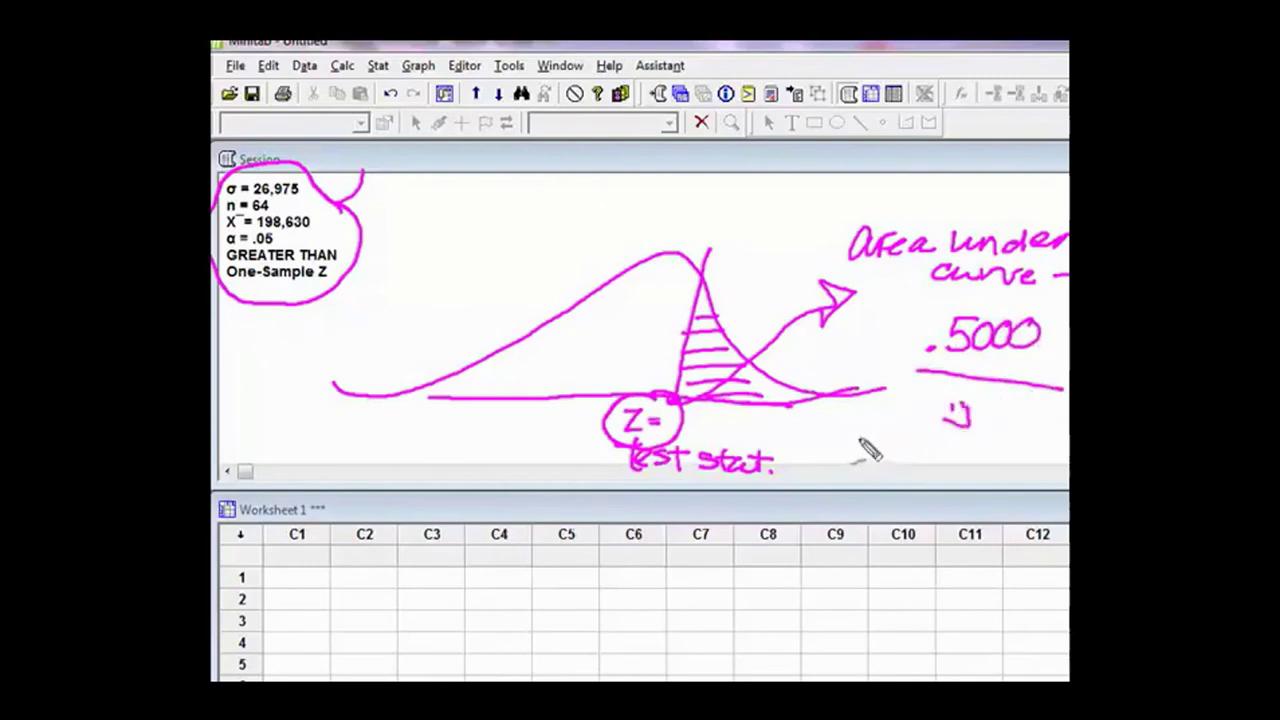
{"action": "mouse_move", "coordinate": [1066, 185]}
{"action": "left_mouse_down"}
{"action": "mouse_move", "coordinate": [851, 200]}
{"action": "mouse_move", "coordinate": [814, 391]}
{"action": "mouse_move", "coordinate": [951, 466]}
{"action": "mouse_move", "coordinate": [1066, 440]}
{"action": "left_mouse_up"}
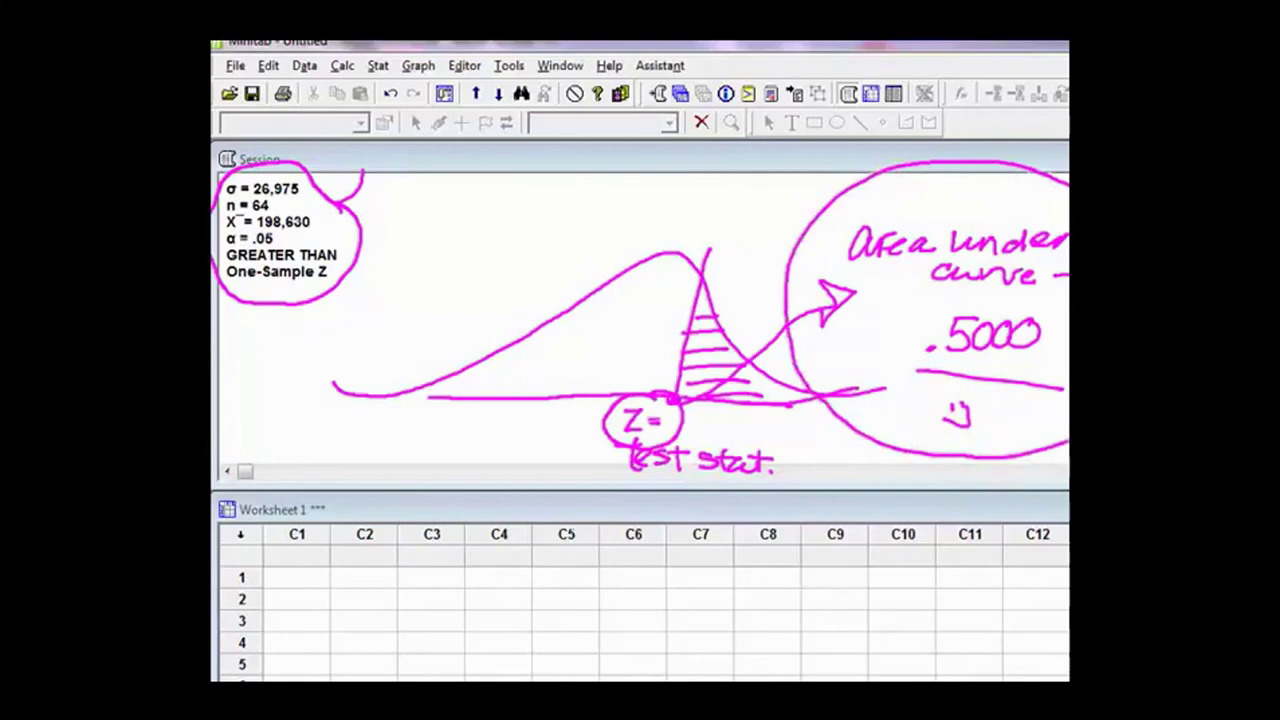
{"action": "key", "text": "Escape"}
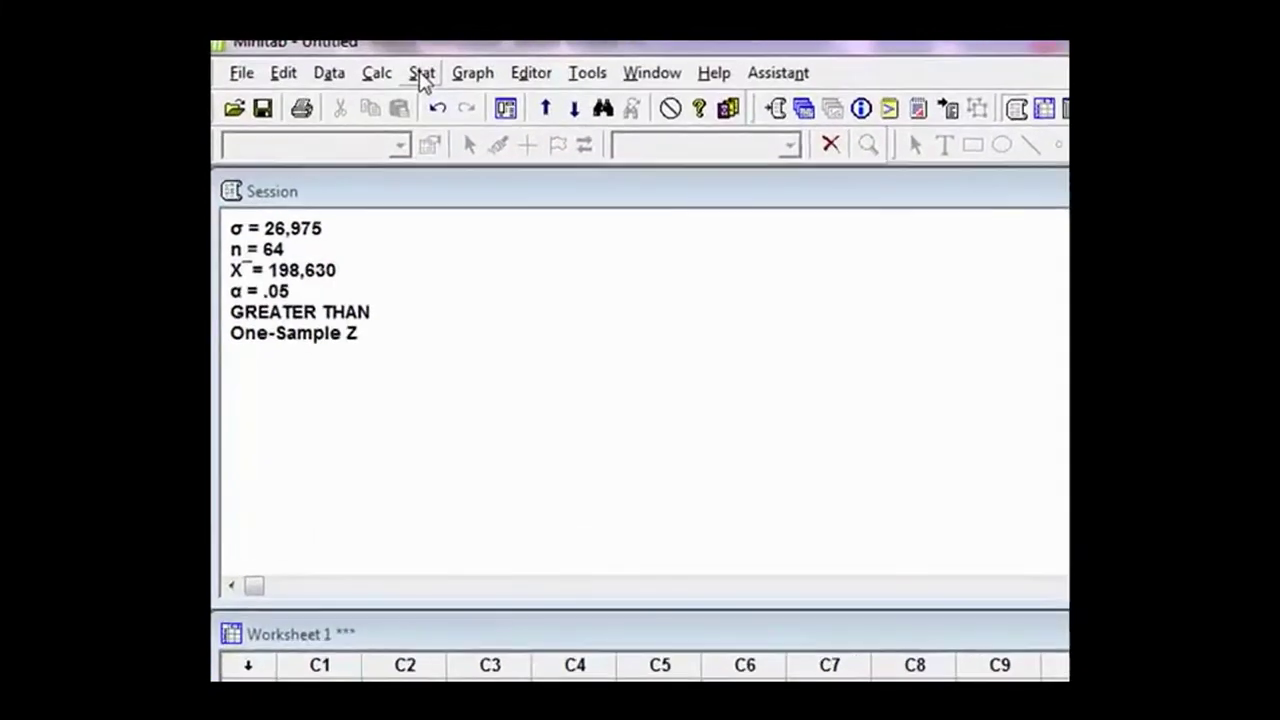
Step: Reopen the 1-Sample Z test and clear its sample size and mean
{"action": "left_click", "coordinate": [378, 65]}
{"action": "mouse_move", "coordinate": [428, 103]}
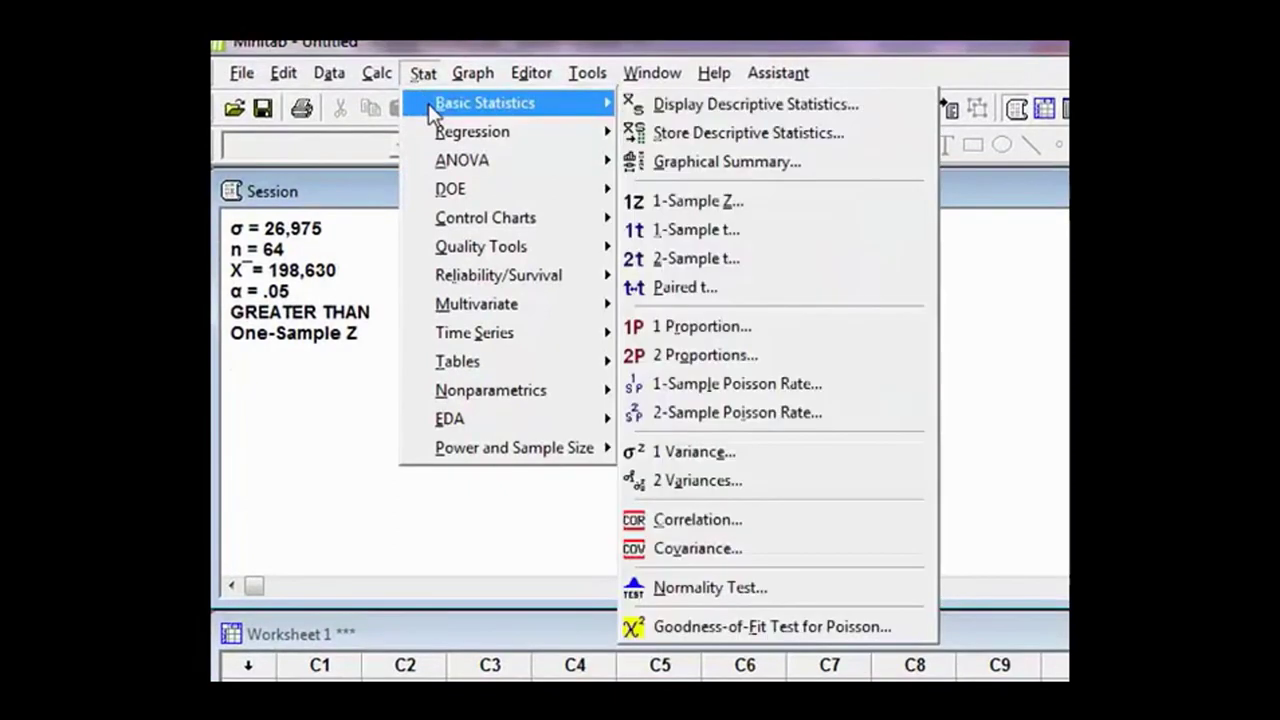
{"action": "left_click", "coordinate": [679, 201]}
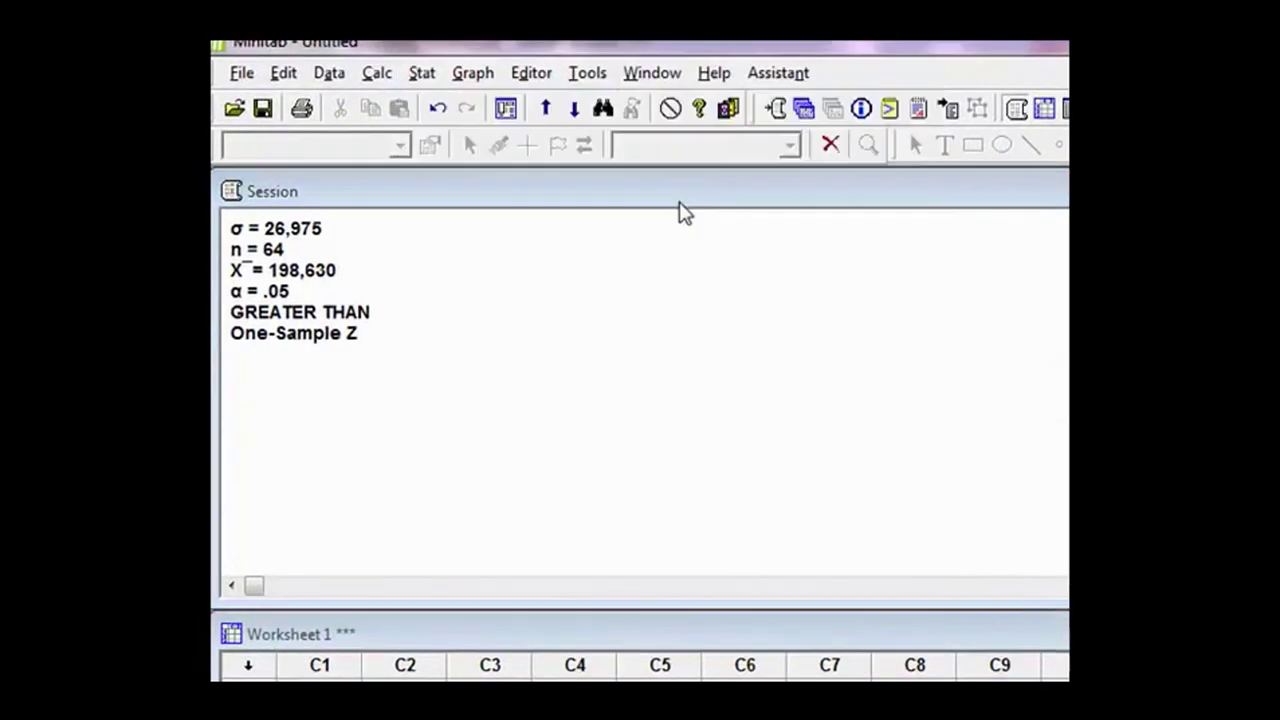
{"action": "left_click_drag", "start_coordinate": [1250, 378], "coordinate": [894, 123]}
{"action": "double_click", "coordinate": [876, 283]}
{"action": "key", "text": "BackSpace"}
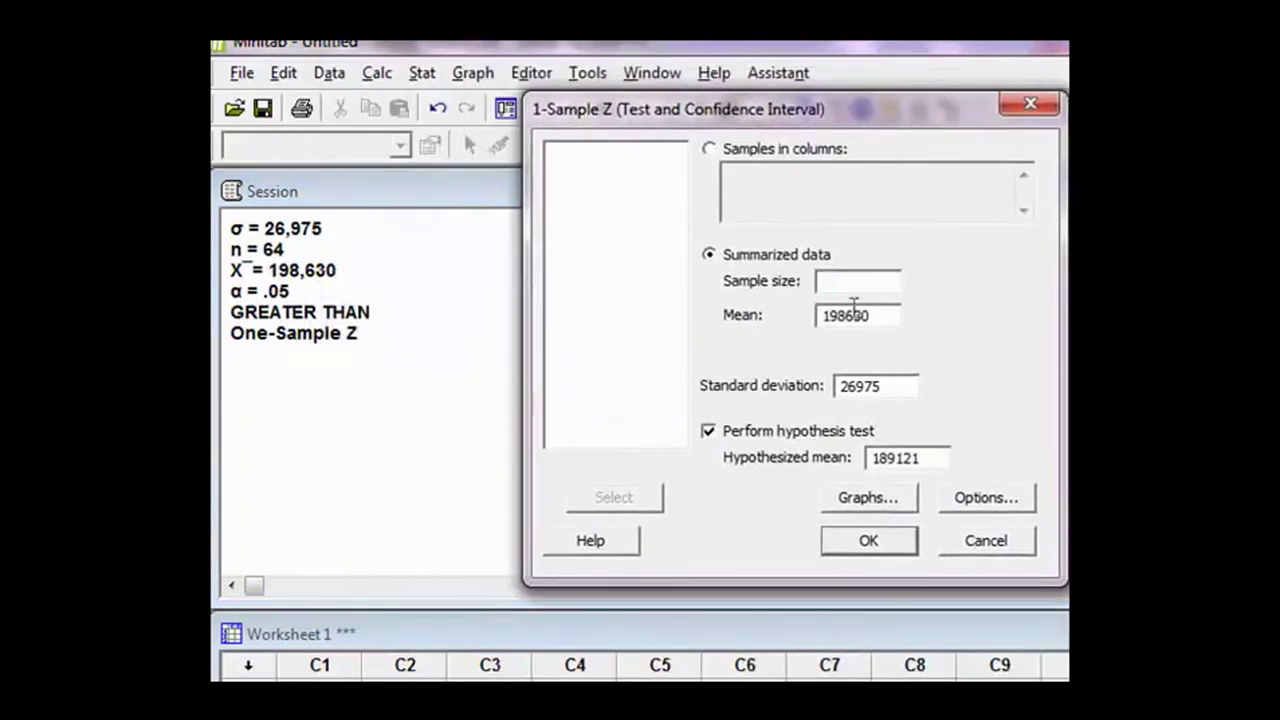
{"action": "double_click", "coordinate": [865, 318]}
{"action": "key", "text": "BackSpace"}
Step: Clear the standard deviation and hypothesized mean, and turn off the hypothesis test
{"action": "double_click", "coordinate": [895, 388]}
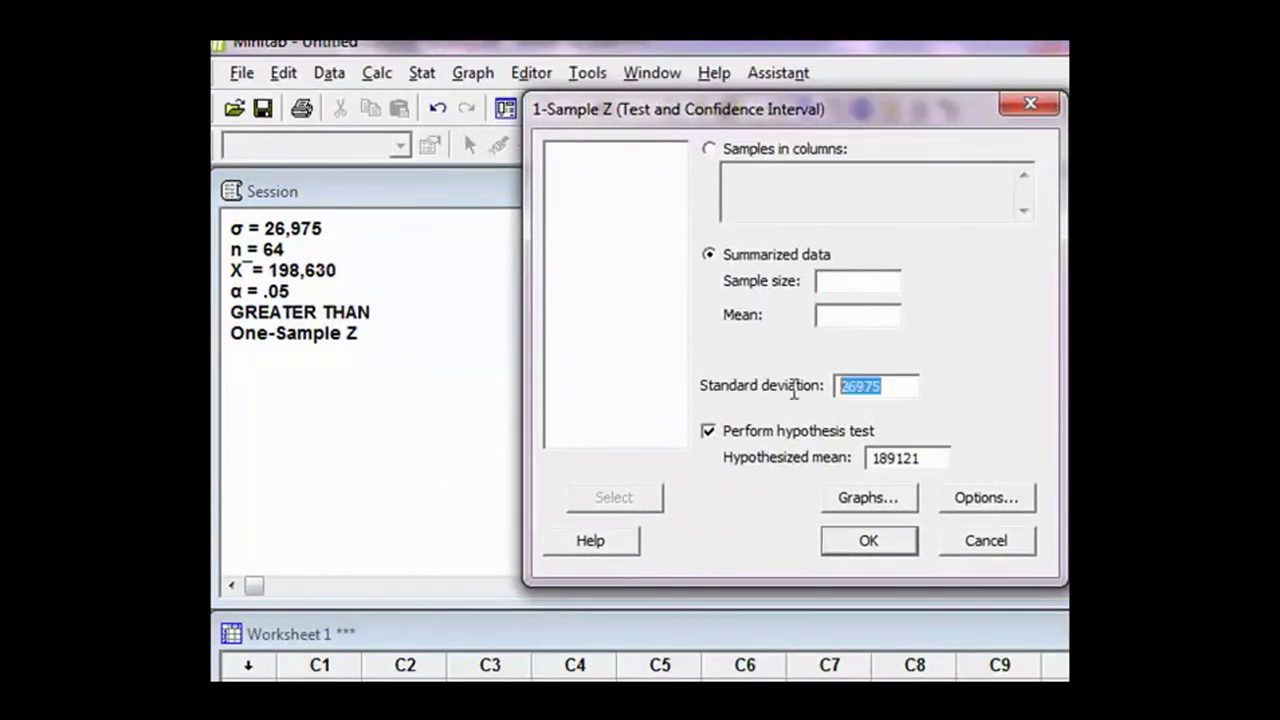
{"action": "key", "text": "BackSpace"}
{"action": "double_click", "coordinate": [905, 457]}
{"action": "key", "text": "BackSpace"}
{"action": "left_click", "coordinate": [710, 432]}
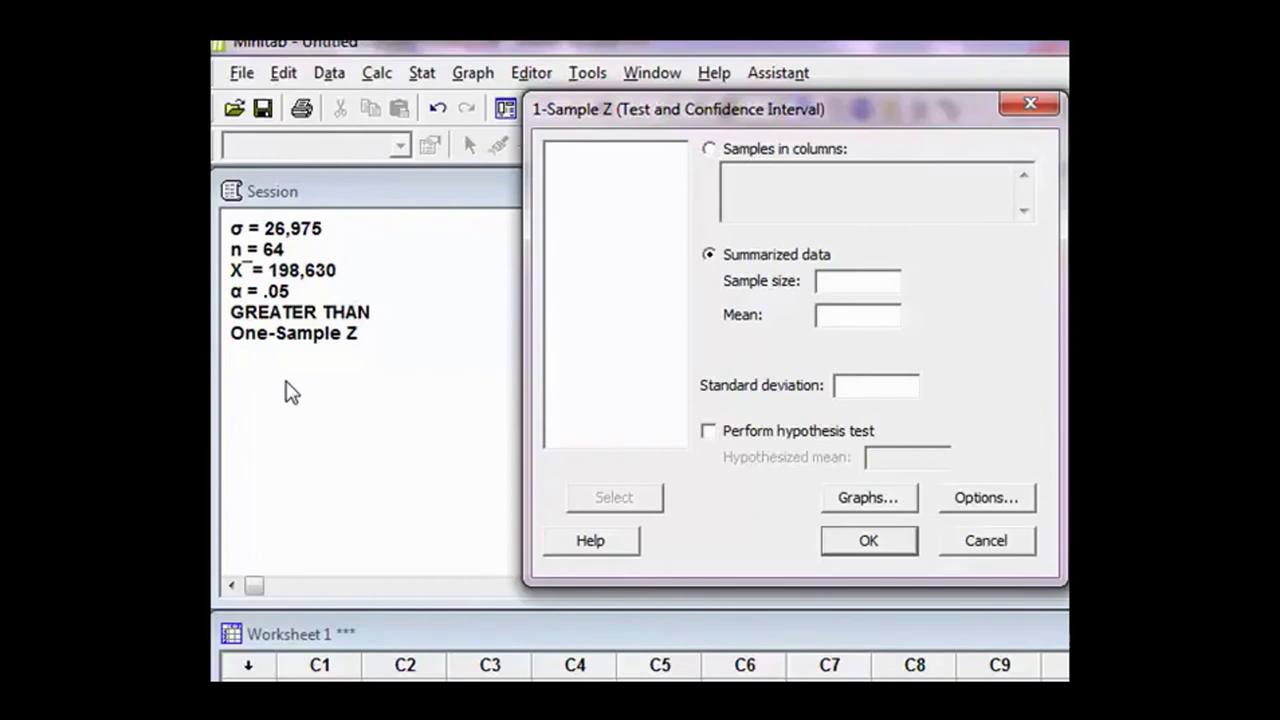
Step: Enter sample size 64, mean 198630 and standard deviation 26975, and enable the hypothesis test
{"action": "left_click_drag", "start_coordinate": [827, 107], "coordinate": [728, 75]}
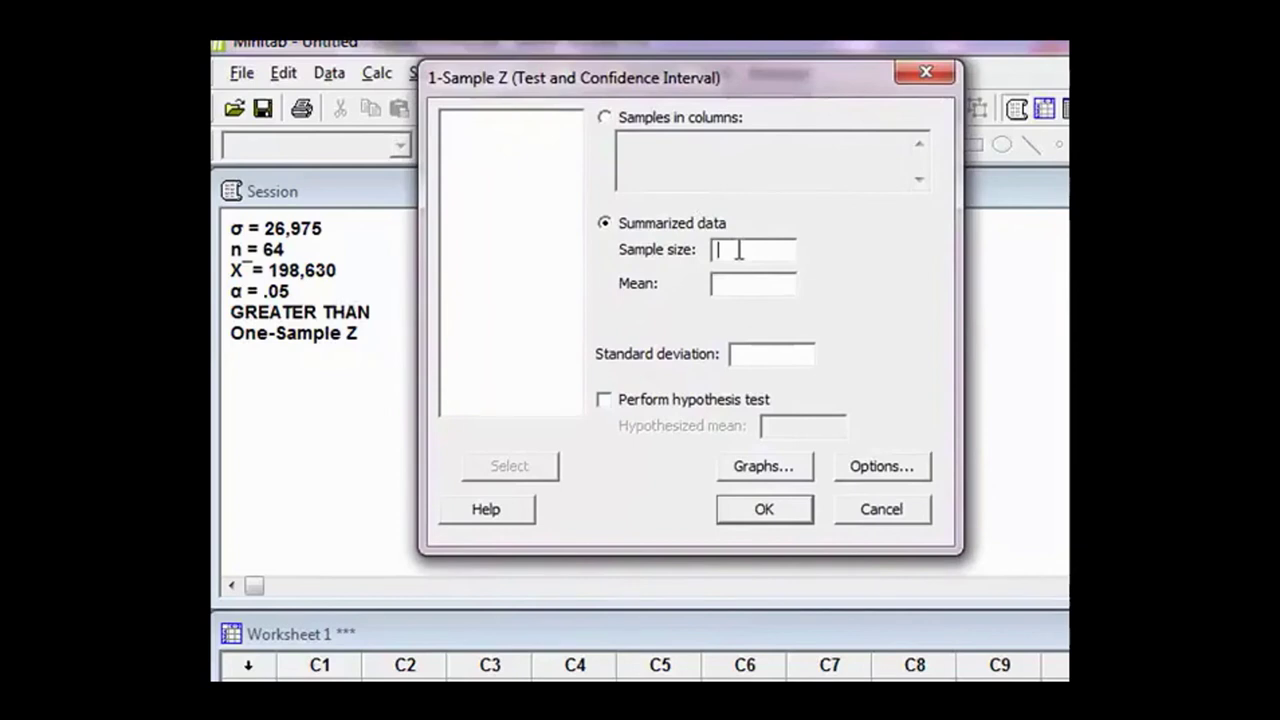
{"action": "key", "text": "Tab"}
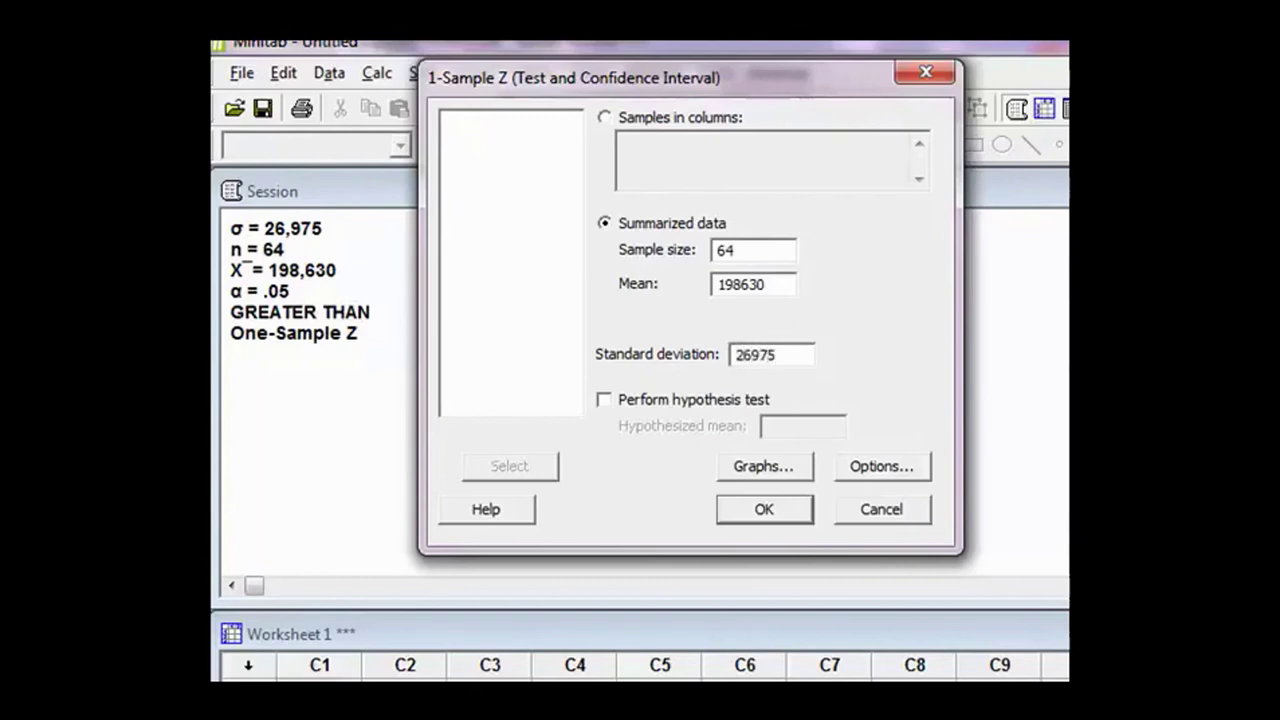
{"action": "left_click", "coordinate": [603, 402]}
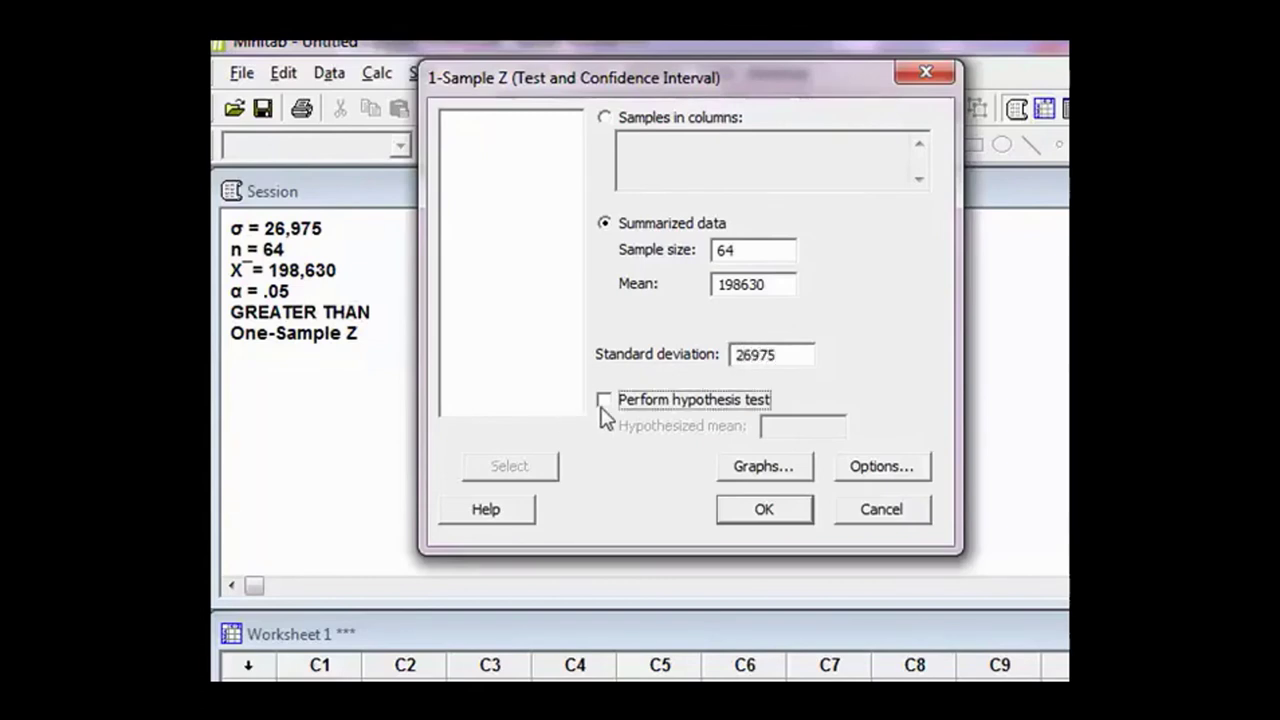
{"action": "left_click", "coordinate": [788, 426]}
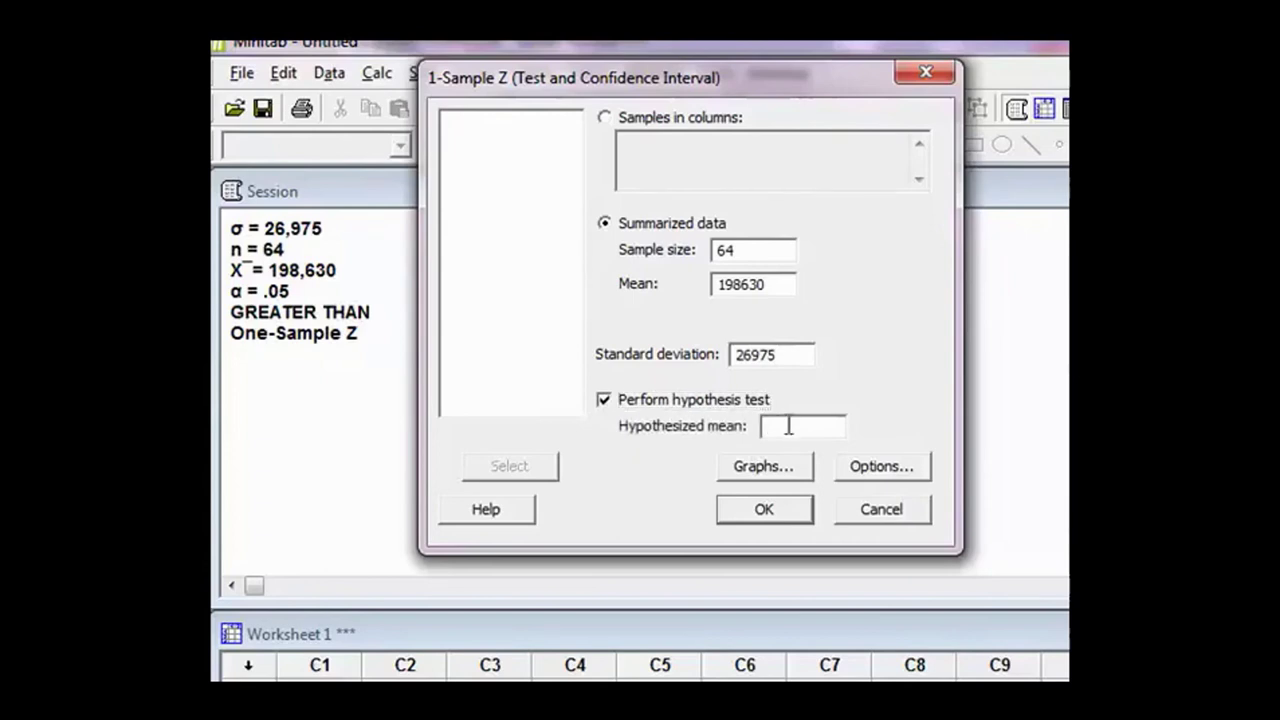